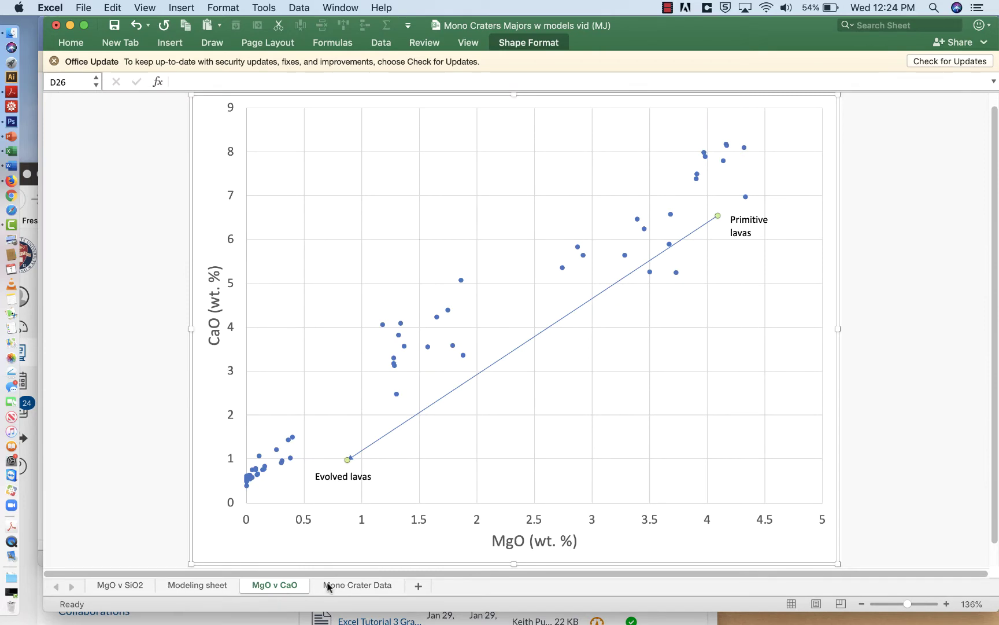
- On the Modeling sheet, link B25 to the calculated MgO header with =H25 and fill the formula down to B36
{"action": "left_click", "coordinate": [196, 586]}
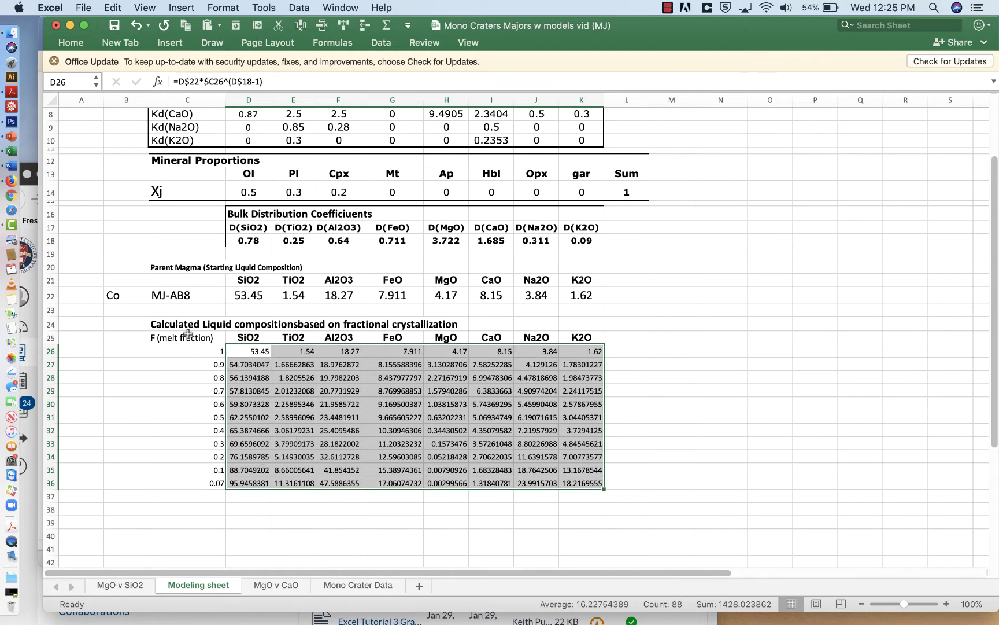
{"action": "left_click", "coordinate": [130, 338]}
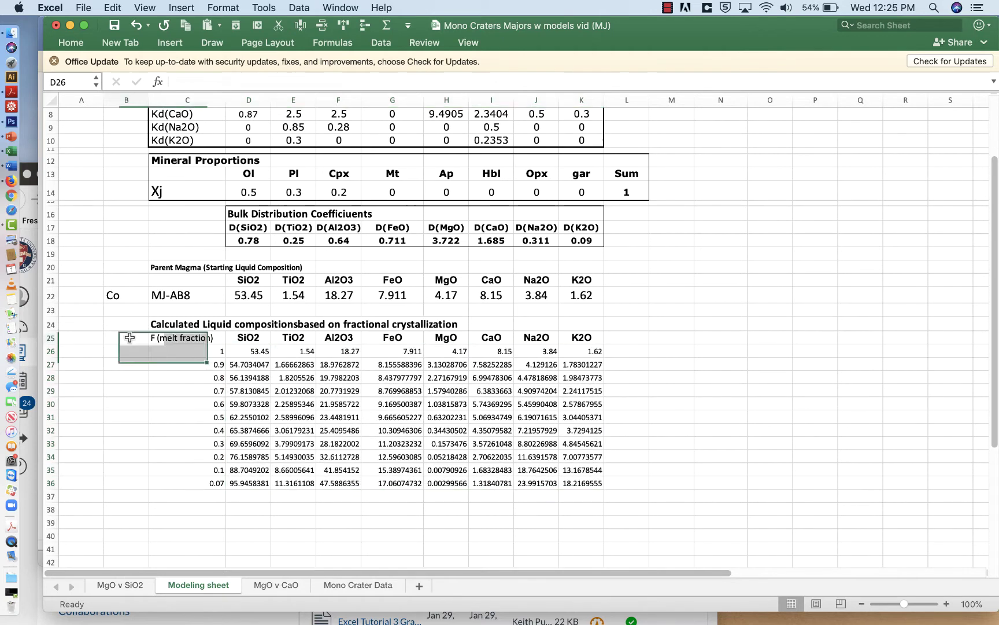
{"action": "type", "text": "="}
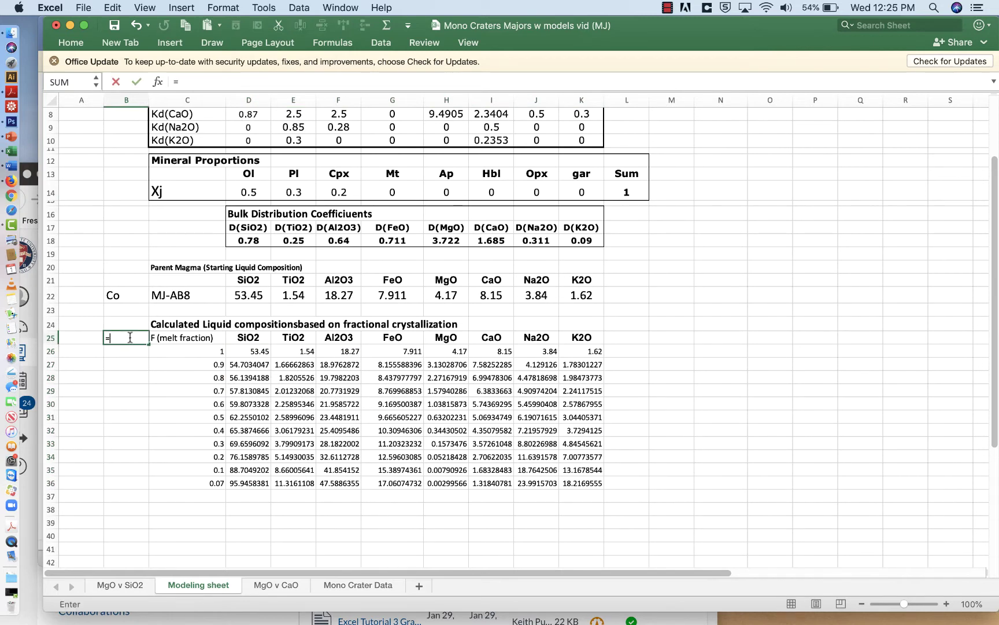
{"action": "left_click", "coordinate": [442, 338]}
{"action": "key", "text": "Return"}
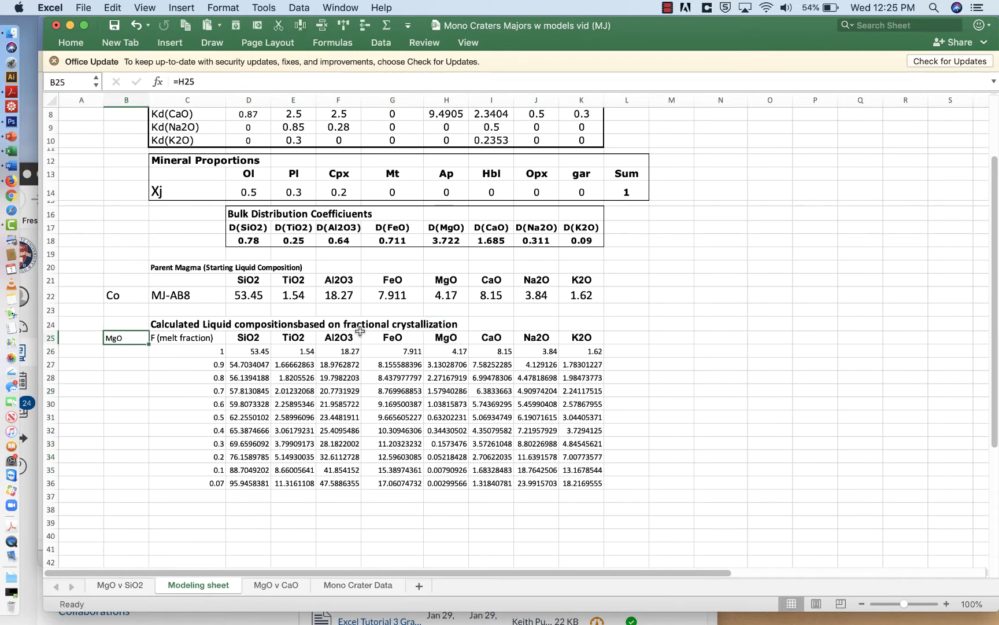
{"action": "left_click_drag", "start_coordinate": [148, 343], "coordinate": [139, 478]}
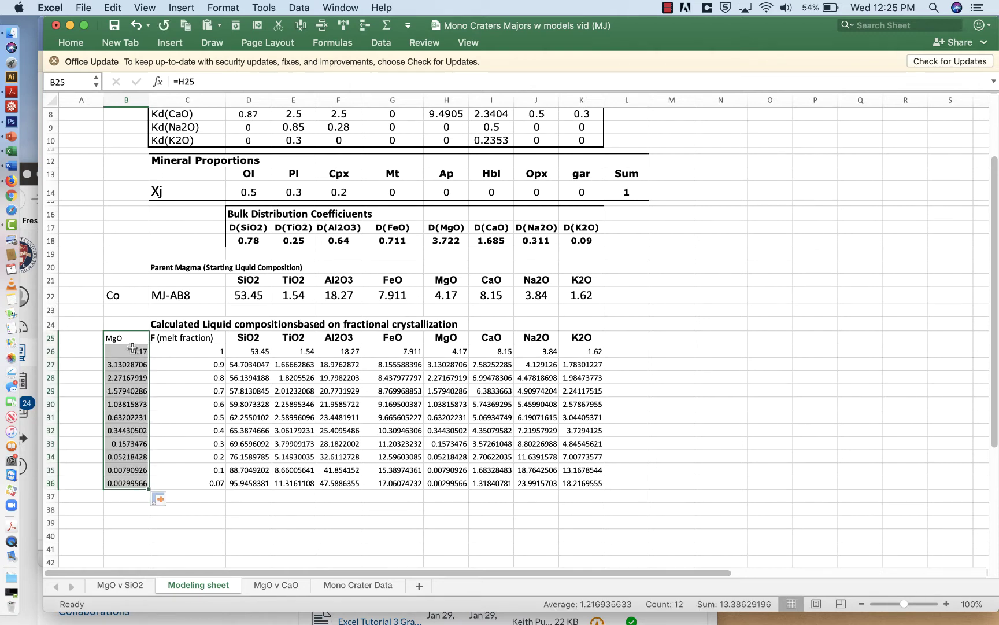
- Copy the modelled MgO values in B26:B36 together with the SiO2 values in D26:D36
{"action": "left_click_drag", "start_coordinate": [132, 348], "coordinate": [132, 480]}
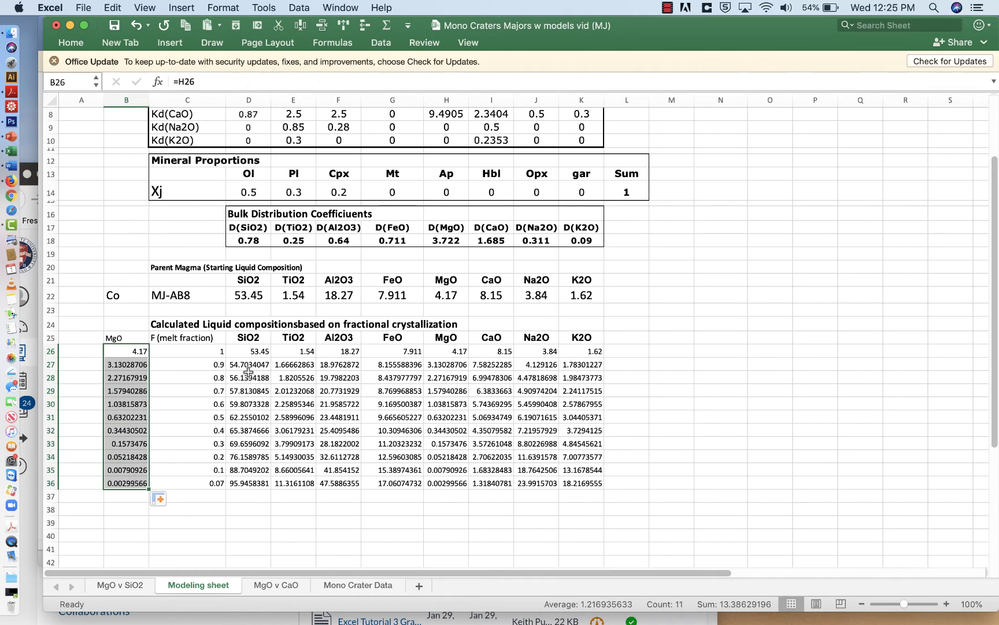
{"action": "left_click_drag", "start_coordinate": [260, 351], "coordinate": [262, 478]}
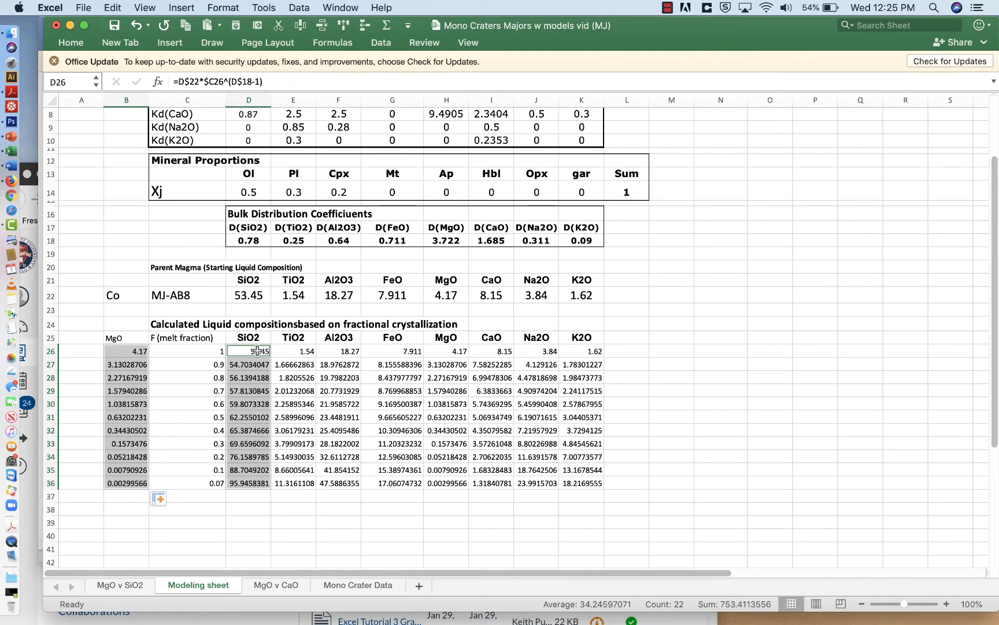
{"action": "left_click", "coordinate": [186, 26]}
- Paste the copied values into the MgO v SiO2 chart as a new series, with X values in the first column
{"action": "left_click", "coordinate": [121, 583]}
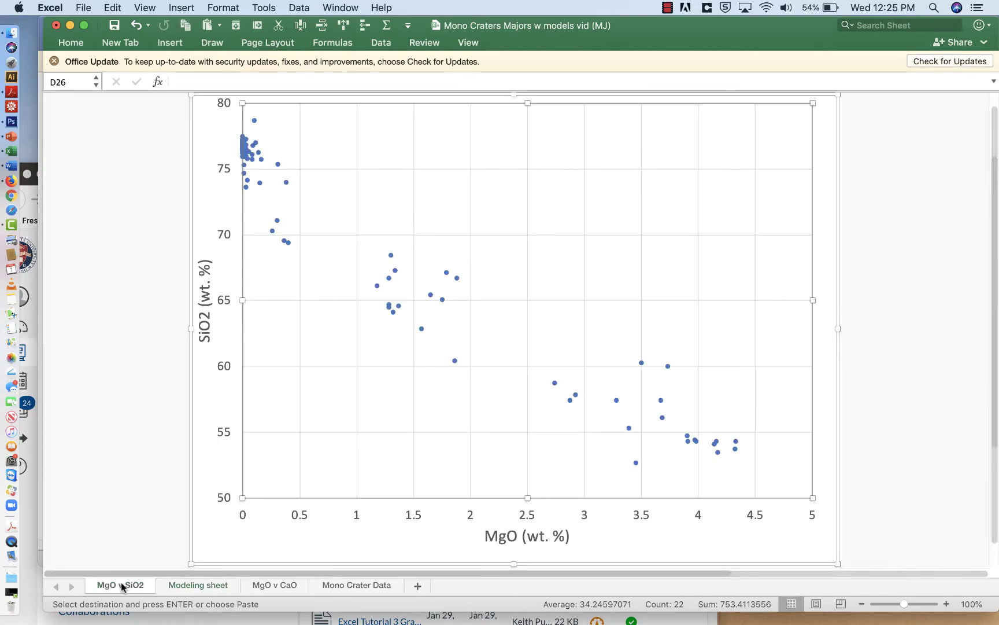
{"action": "left_click", "coordinate": [106, 5]}
{"action": "left_click", "coordinate": [134, 106]}
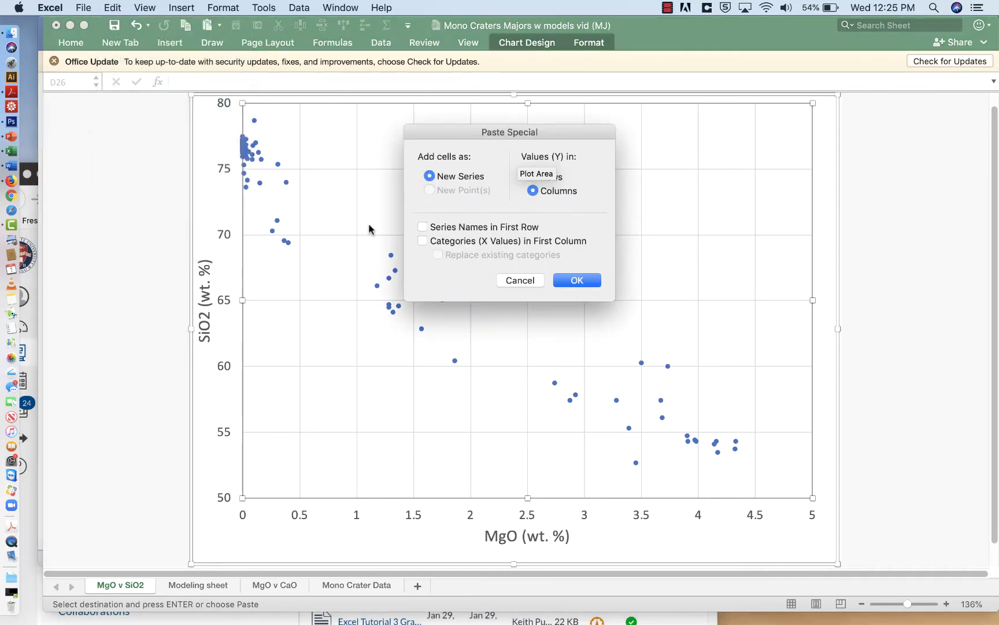
{"action": "left_click", "coordinate": [422, 242]}
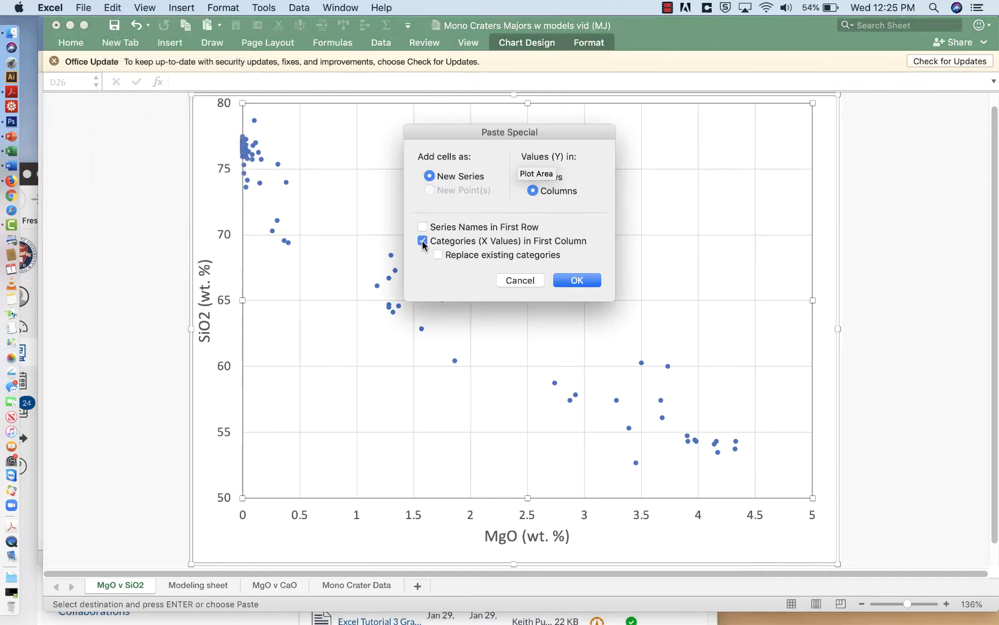
{"action": "left_click", "coordinate": [576, 281]}
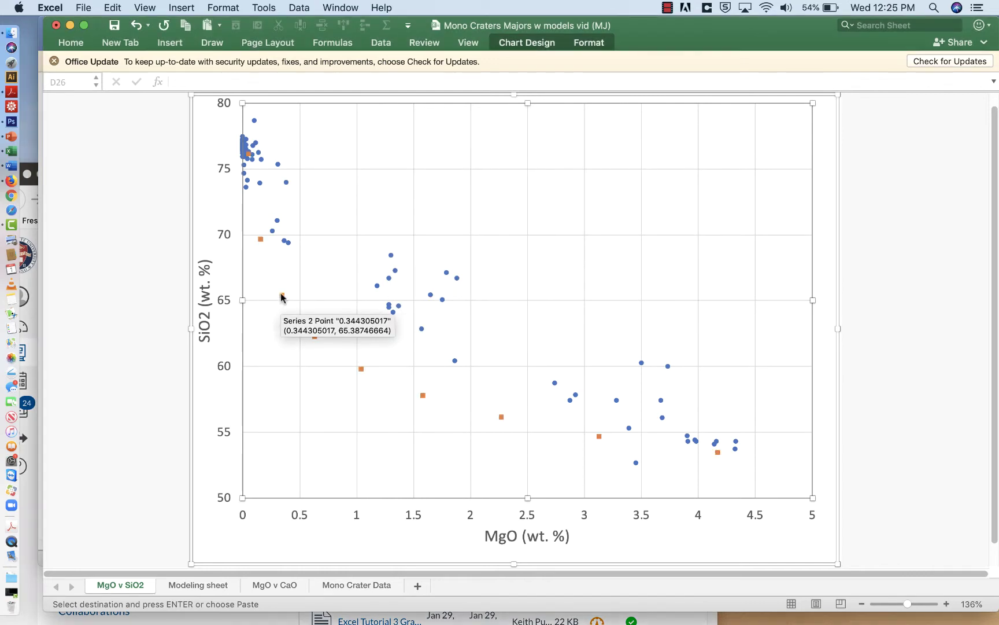
- Connect the model series points on the MgO v SiO2 chart with a solid line
{"action": "double_click", "coordinate": [282, 297]}
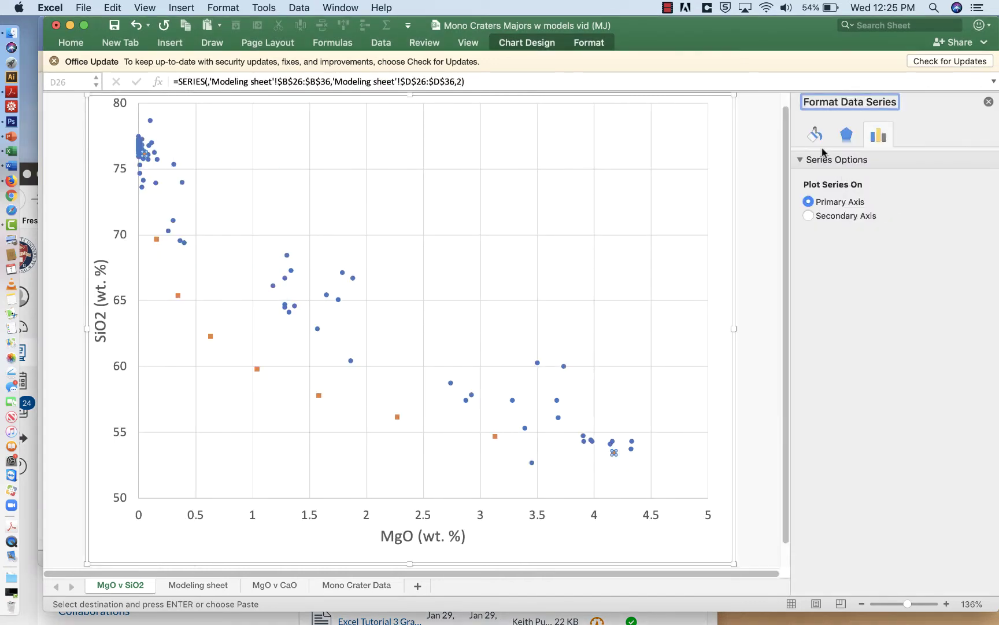
{"action": "left_click", "coordinate": [816, 136]}
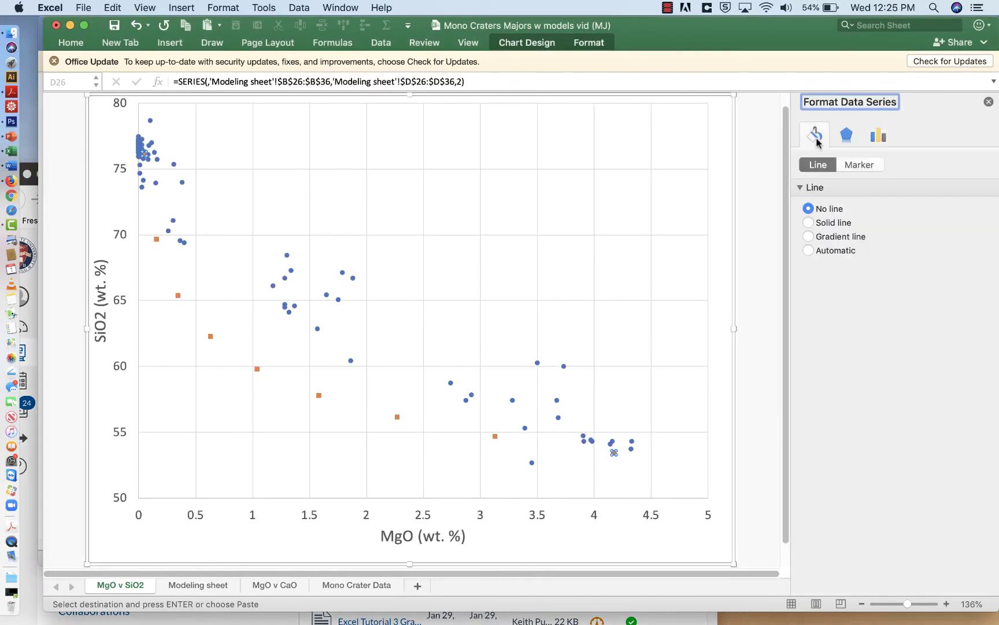
{"action": "left_click", "coordinate": [809, 224]}
- Change the SiO2 model series markers to the built-in long dash at size 13 and close the series formatting
{"action": "left_click", "coordinate": [864, 166]}
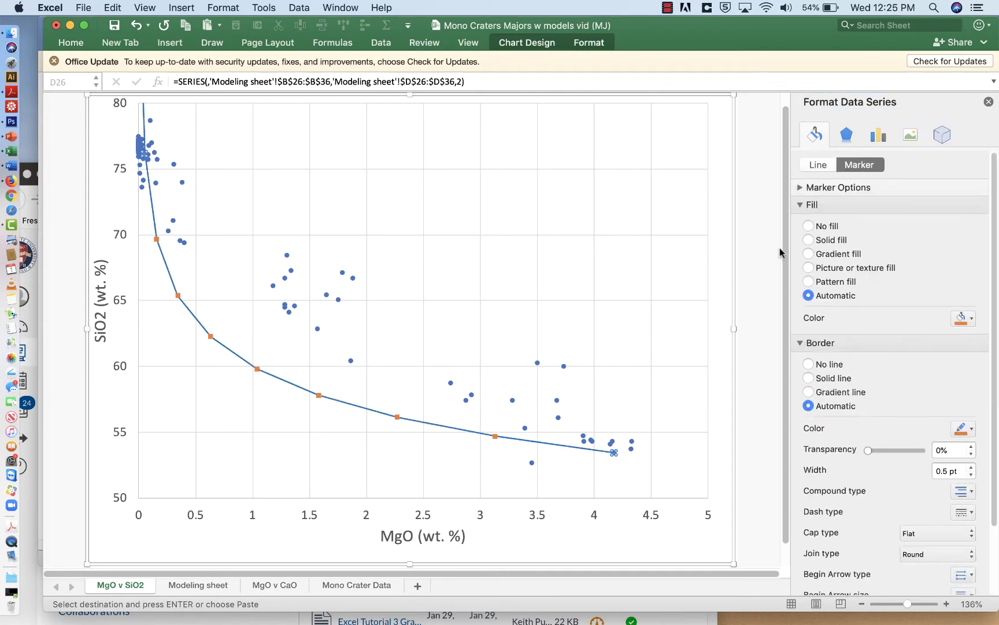
{"action": "left_click", "coordinate": [826, 187]}
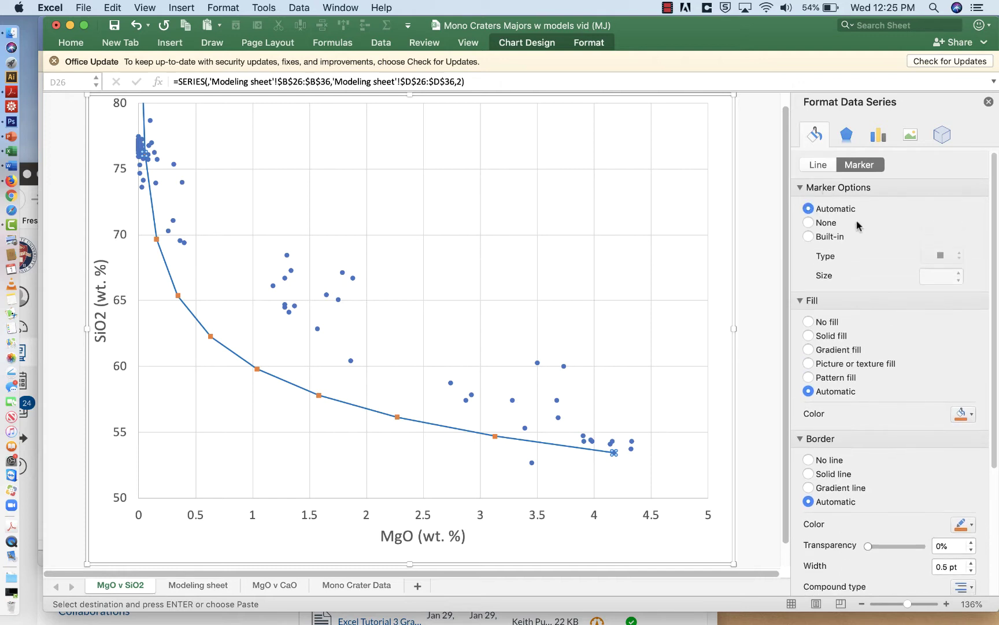
{"action": "left_click", "coordinate": [809, 238]}
{"action": "left_click", "coordinate": [951, 256]}
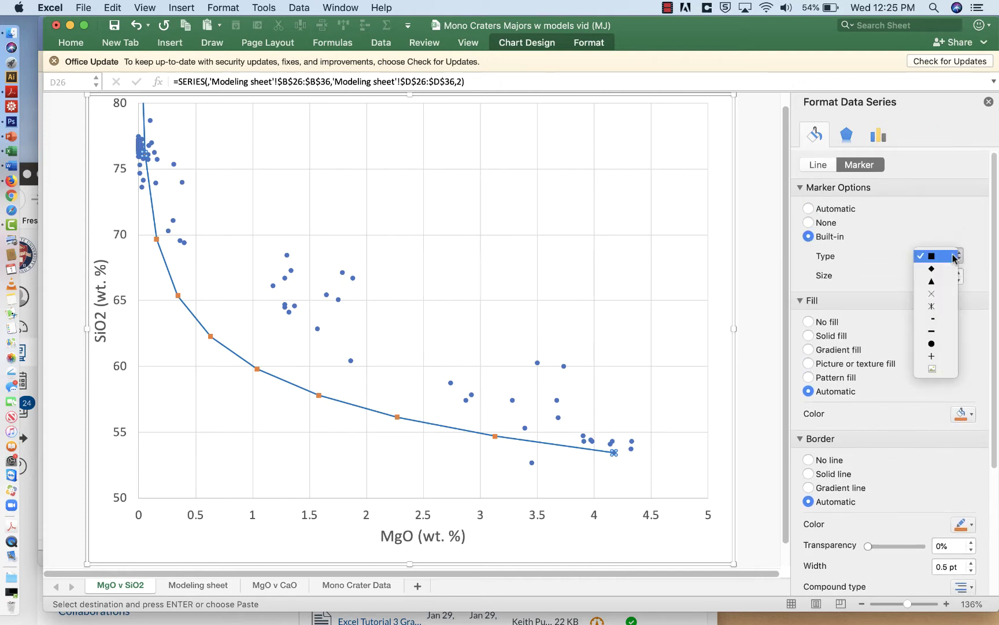
{"action": "left_click", "coordinate": [944, 335]}
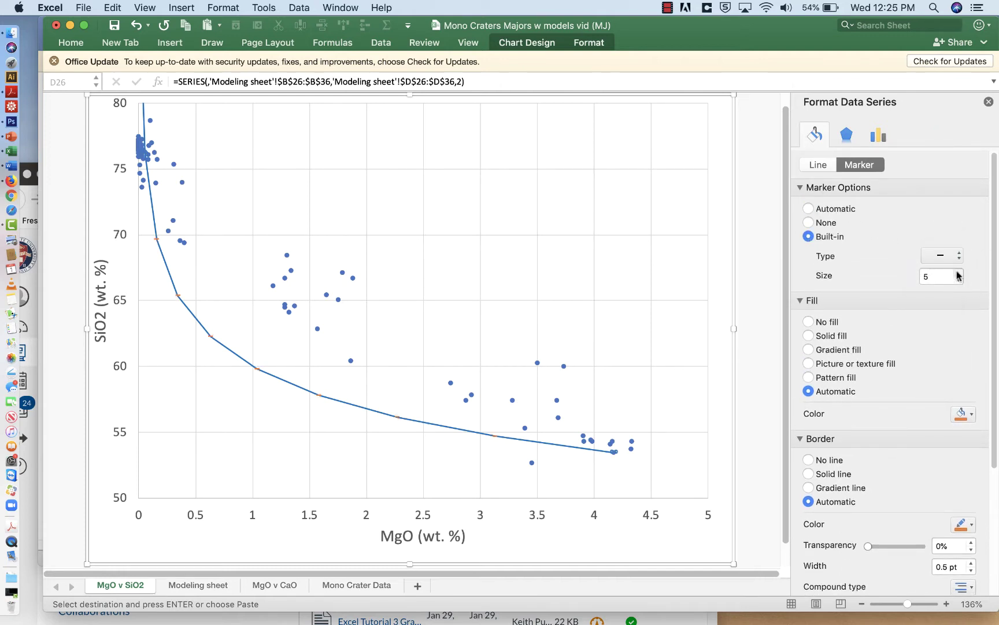
{"action": "triple_click", "coordinate": [958, 273]}
{"action": "double_click", "coordinate": [958, 273]}
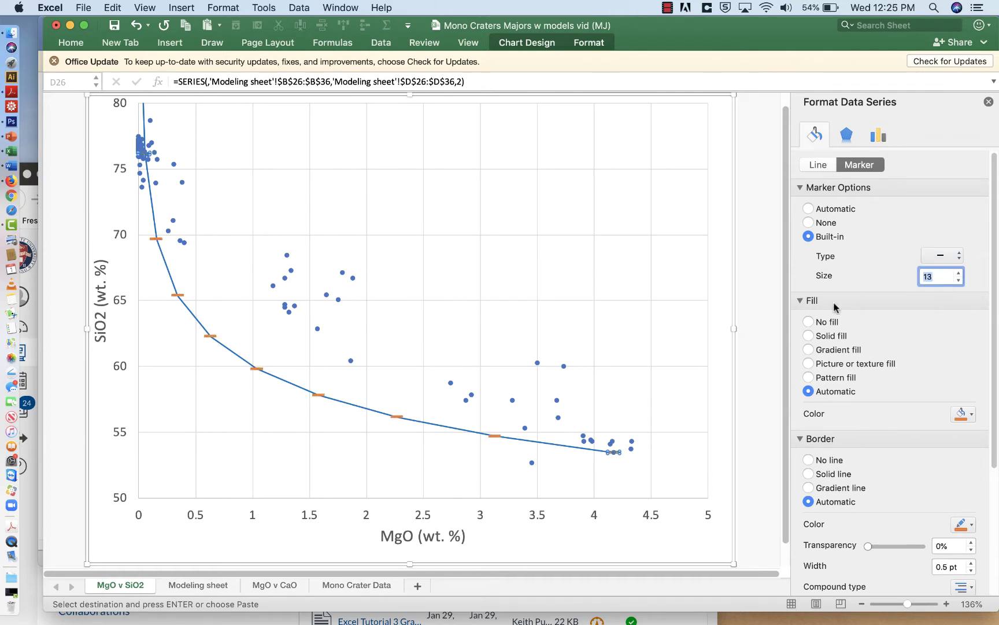
{"action": "left_click", "coordinate": [989, 104]}
{"action": "left_click", "coordinate": [611, 289]}
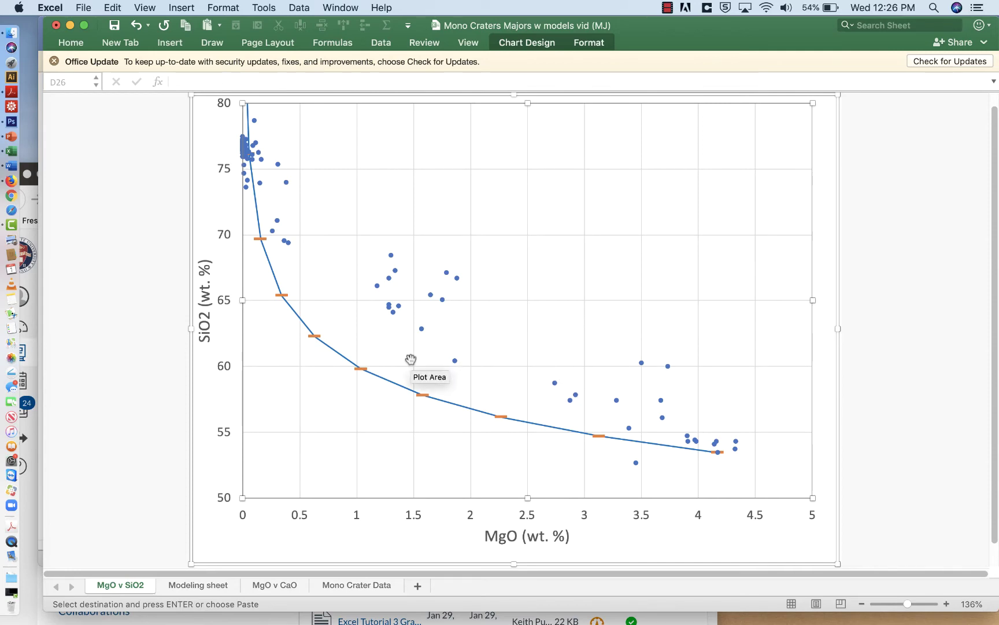
- On the Modeling sheet, copy the MgO values in B26:B36 together with the CaO values in I26:I36
{"action": "left_click", "coordinate": [195, 586]}
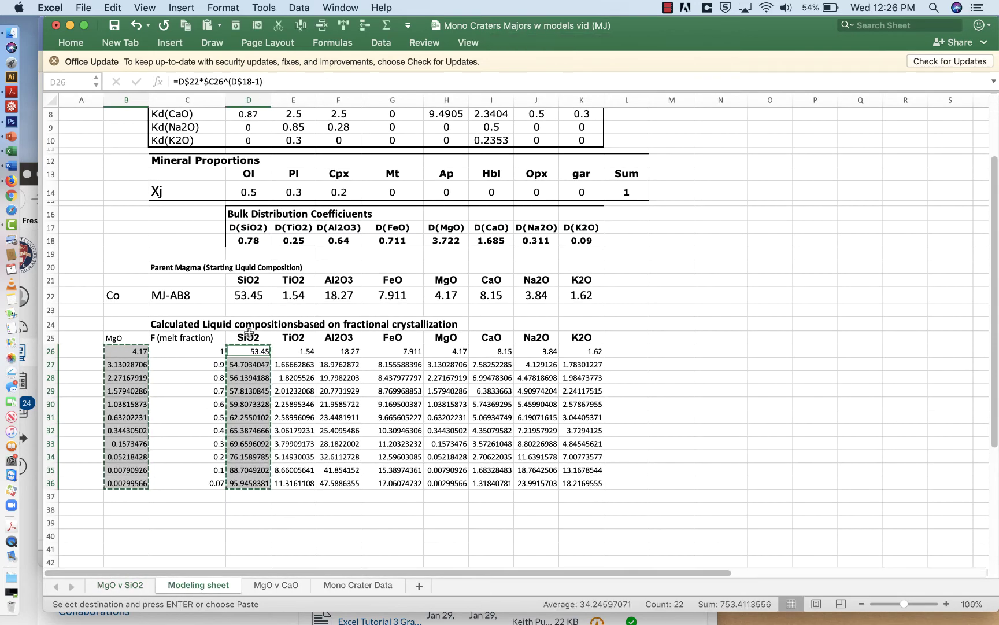
{"action": "left_click_drag", "start_coordinate": [127, 351], "coordinate": [132, 482]}
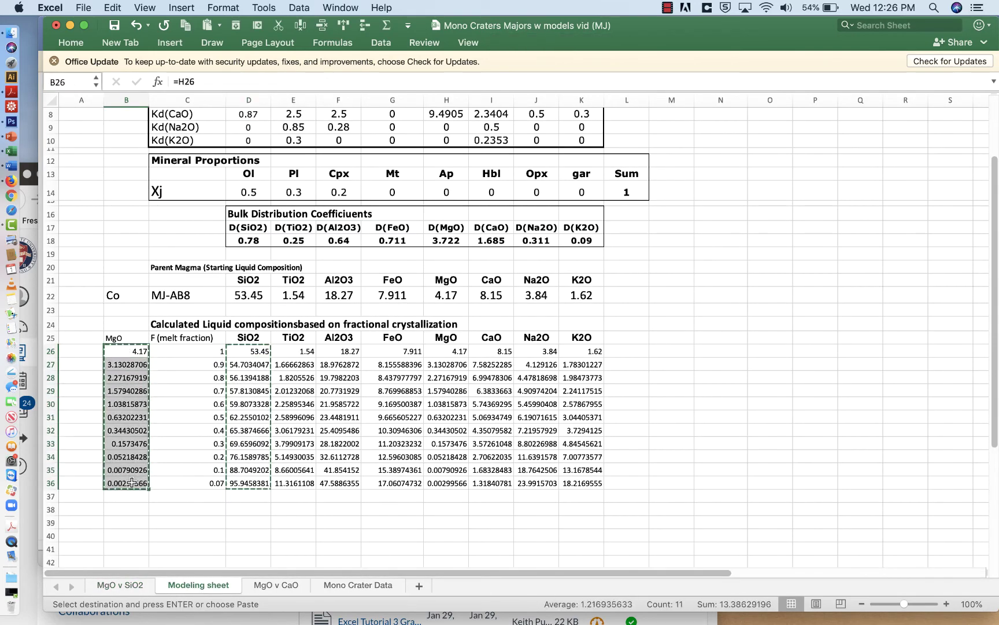
{"action": "left_click_drag", "start_coordinate": [491, 350], "coordinate": [489, 483]}
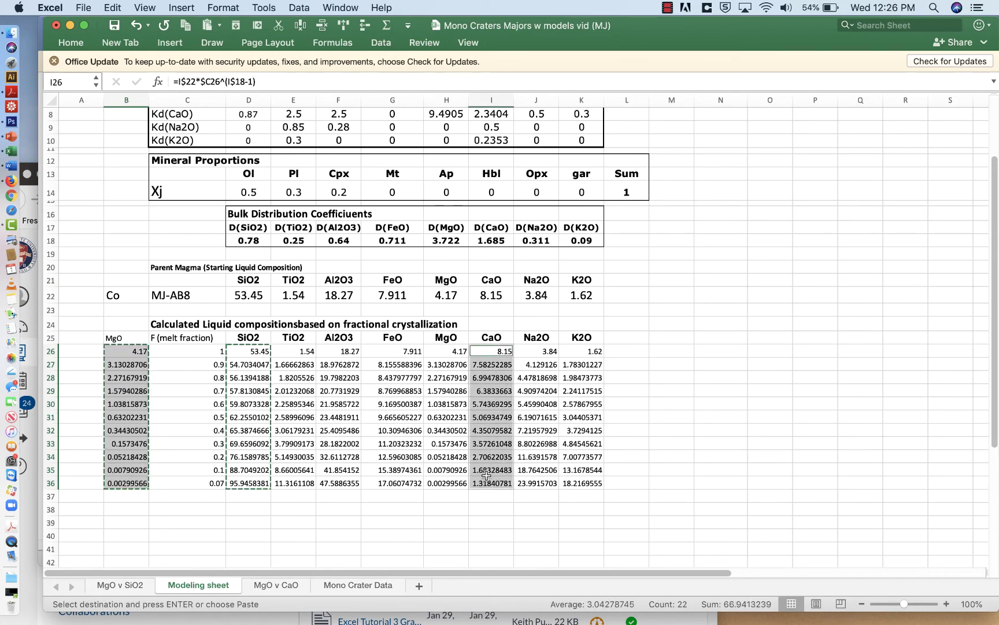
{"action": "left_click", "coordinate": [185, 26]}
- Delete the arrow from the MgO v CaO chart and paste the copied values as a new series with X values in the first column
{"action": "left_click", "coordinate": [270, 585]}
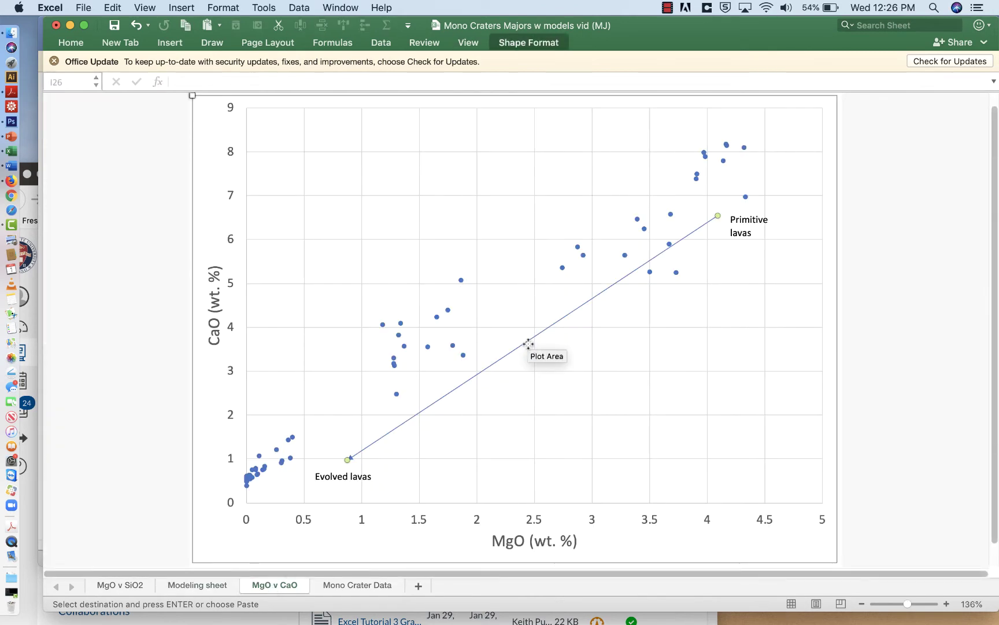
{"action": "key", "text": "Delete"}
{"action": "left_click", "coordinate": [419, 229]}
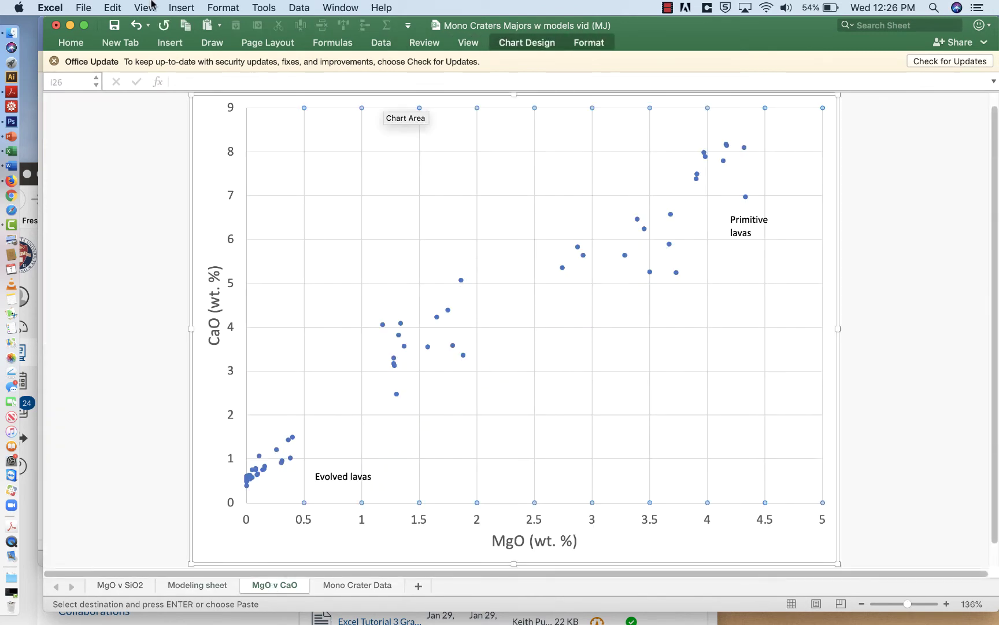
{"action": "left_click", "coordinate": [114, 7]}
{"action": "left_click", "coordinate": [147, 105]}
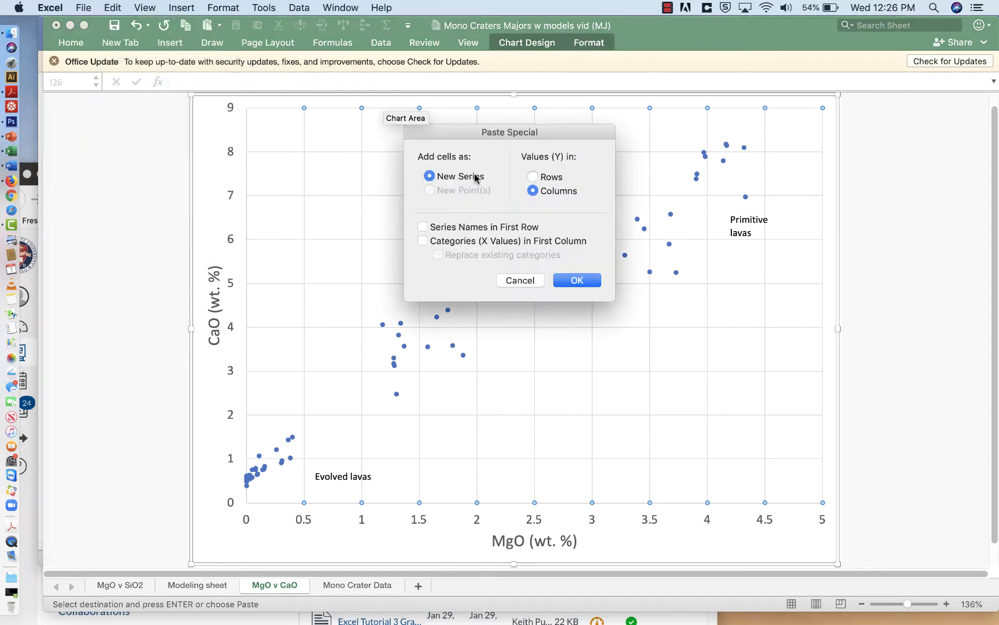
{"action": "left_click", "coordinate": [421, 243]}
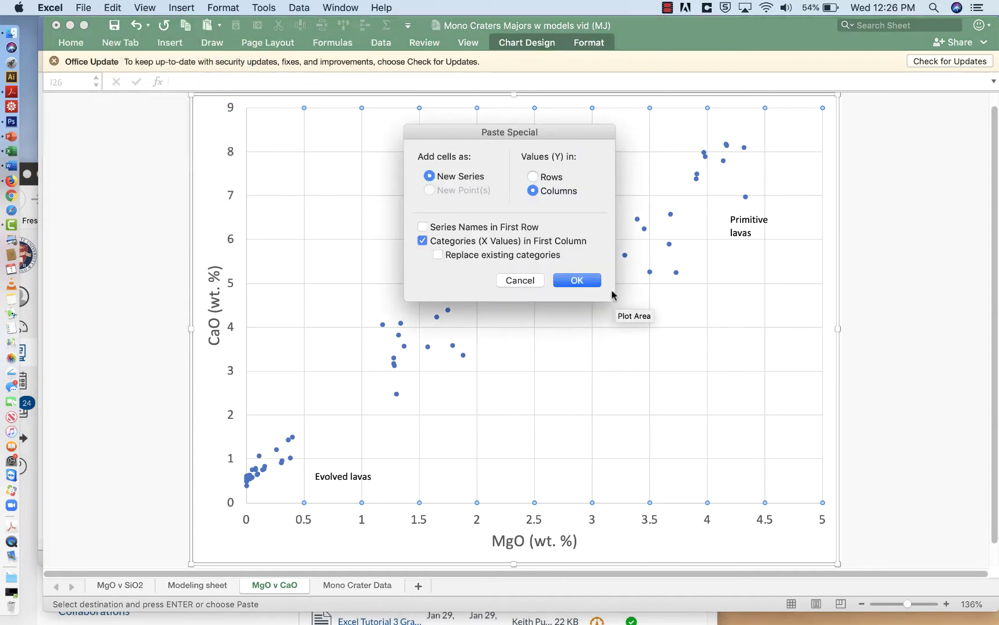
{"action": "left_click", "coordinate": [577, 281]}
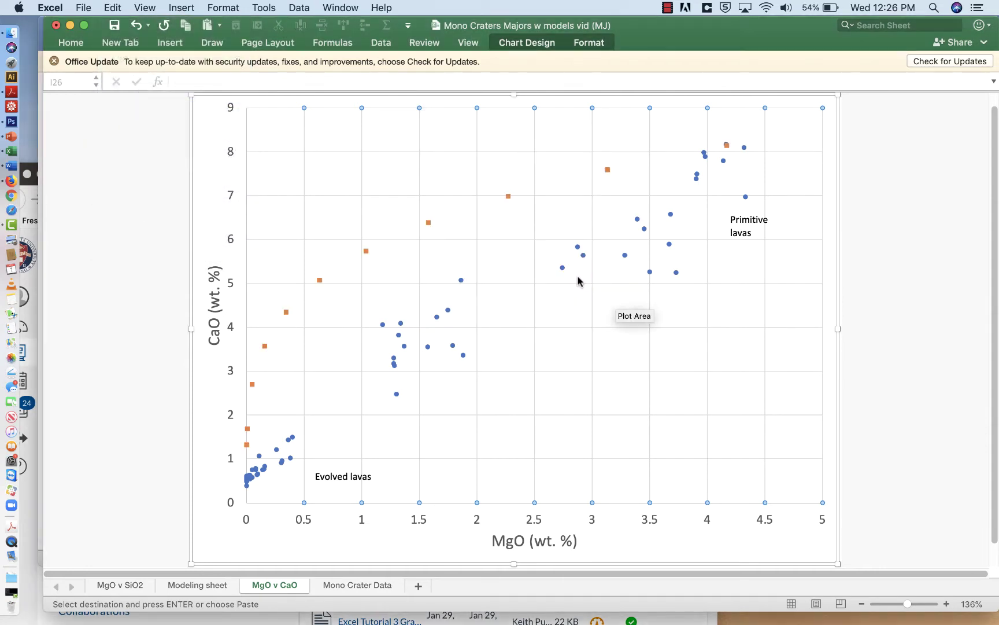
- Connect the model series points on the MgO v CaO chart with a solid line
{"action": "double_click", "coordinate": [607, 169]}
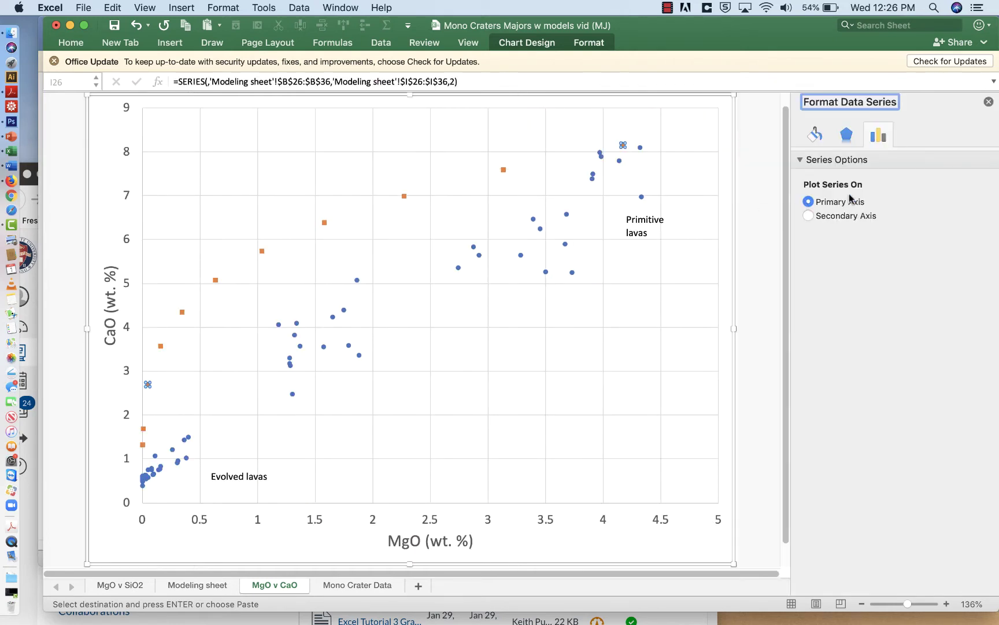
{"action": "left_click", "coordinate": [812, 135]}
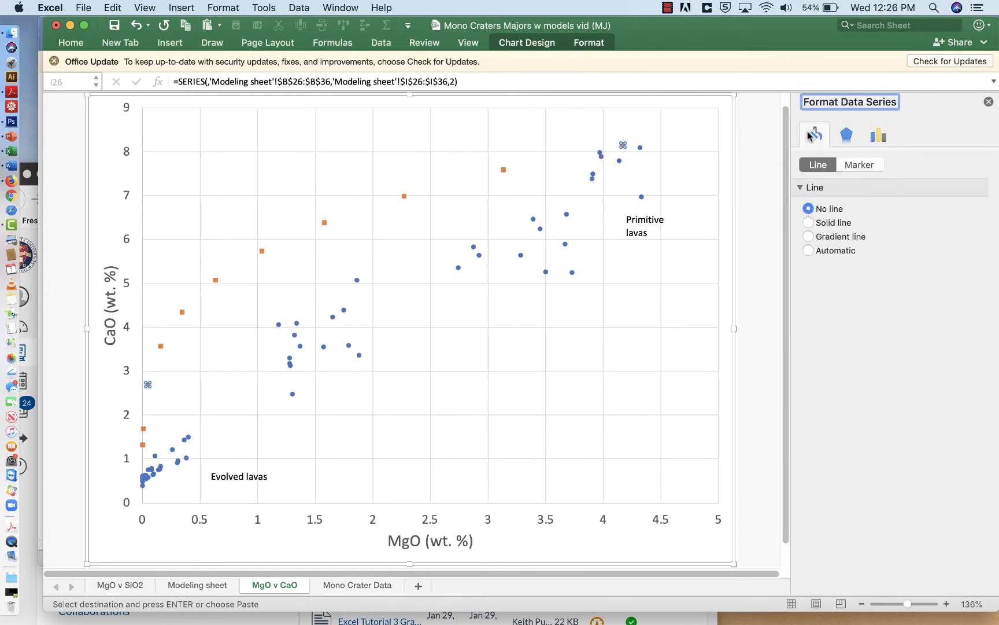
{"action": "left_click", "coordinate": [809, 223]}
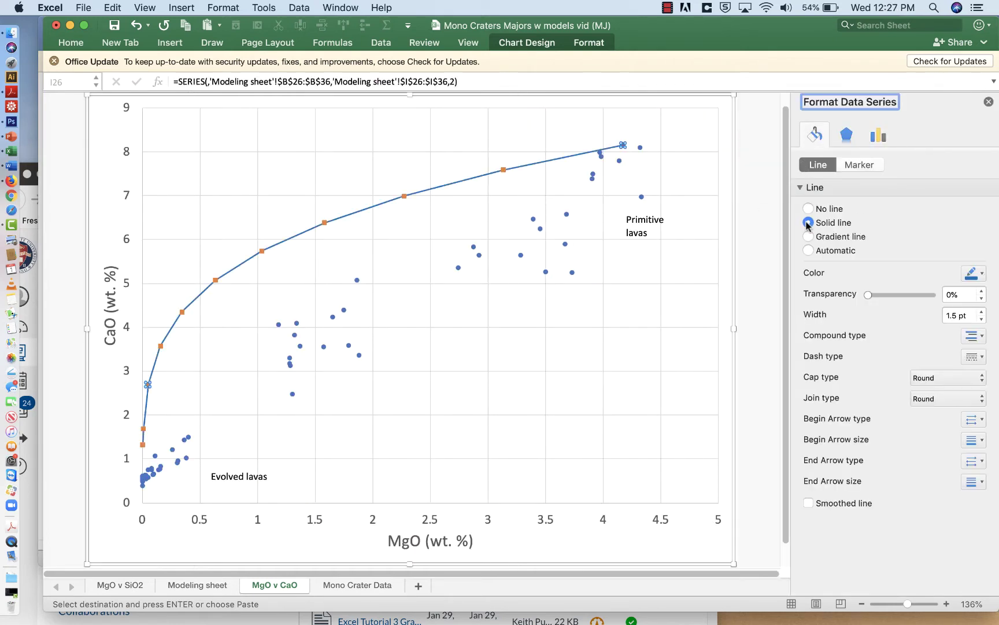
- Change the CaO model series markers to the built-in long dash at size 10 and close the series formatting
{"action": "left_click", "coordinate": [860, 165]}
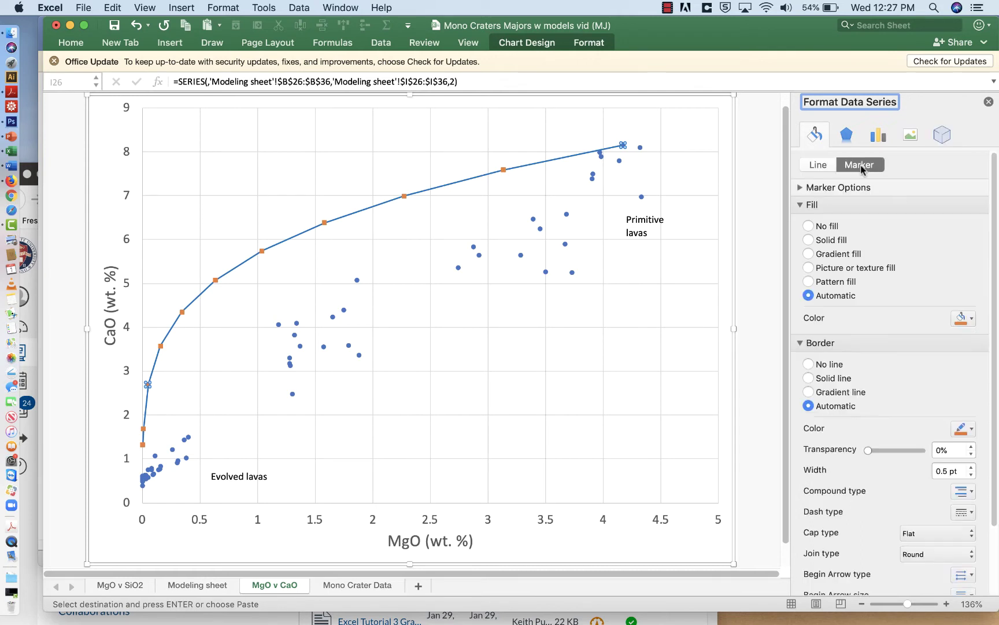
{"action": "left_click", "coordinate": [837, 188]}
{"action": "left_click", "coordinate": [820, 234]}
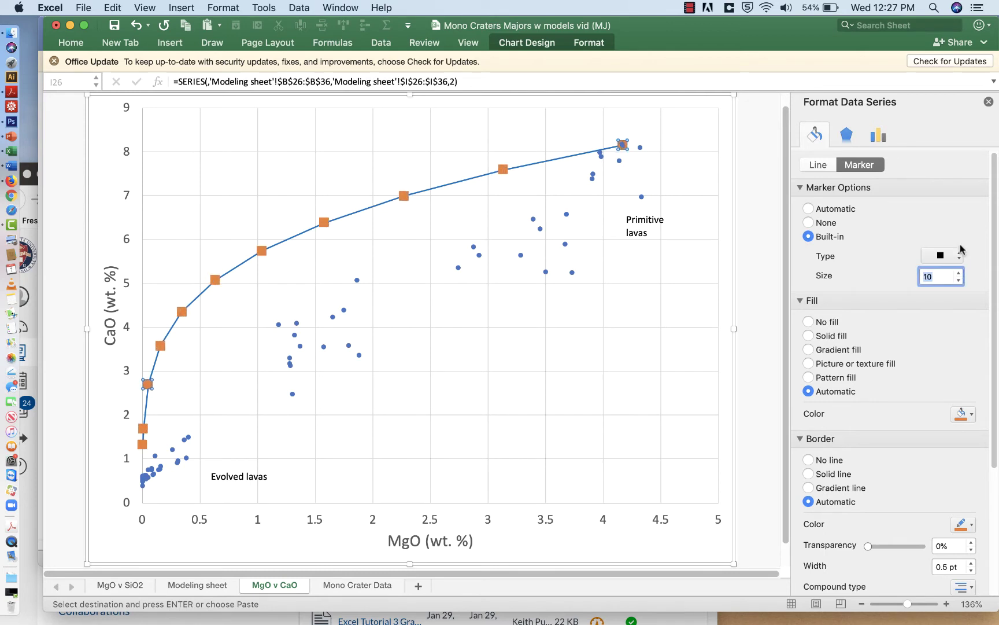
{"action": "left_click", "coordinate": [958, 255]}
{"action": "left_click", "coordinate": [940, 344]}
{"action": "left_click", "coordinate": [960, 256]}
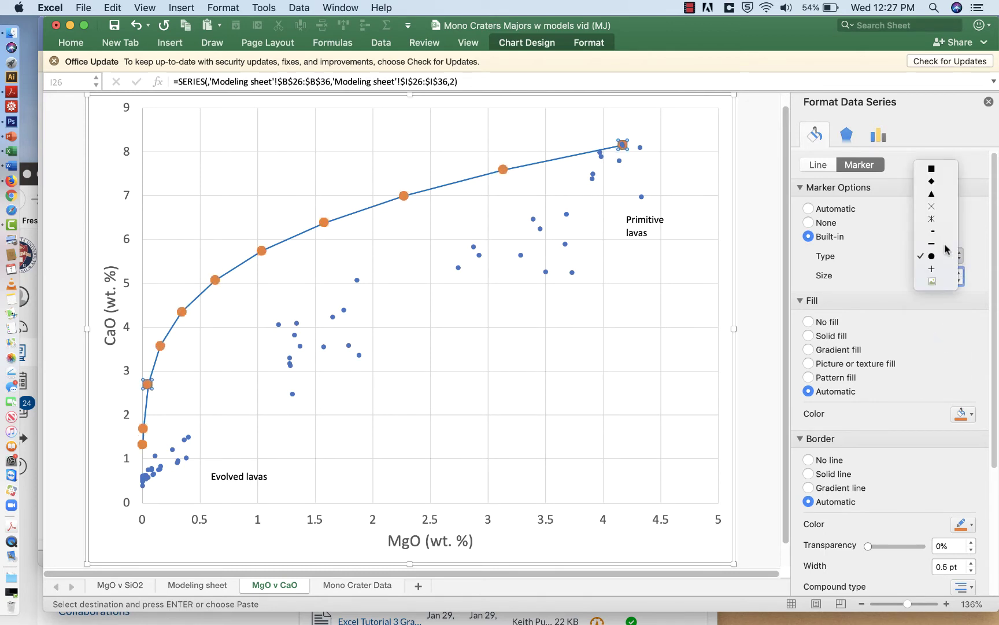
{"action": "left_click", "coordinate": [946, 243]}
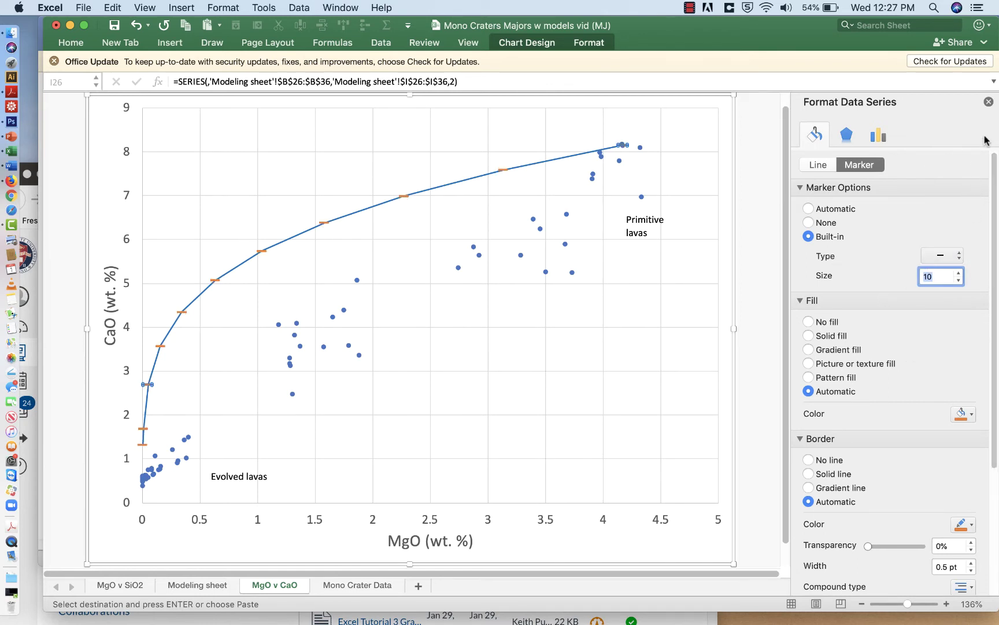
{"action": "left_click", "coordinate": [987, 102]}
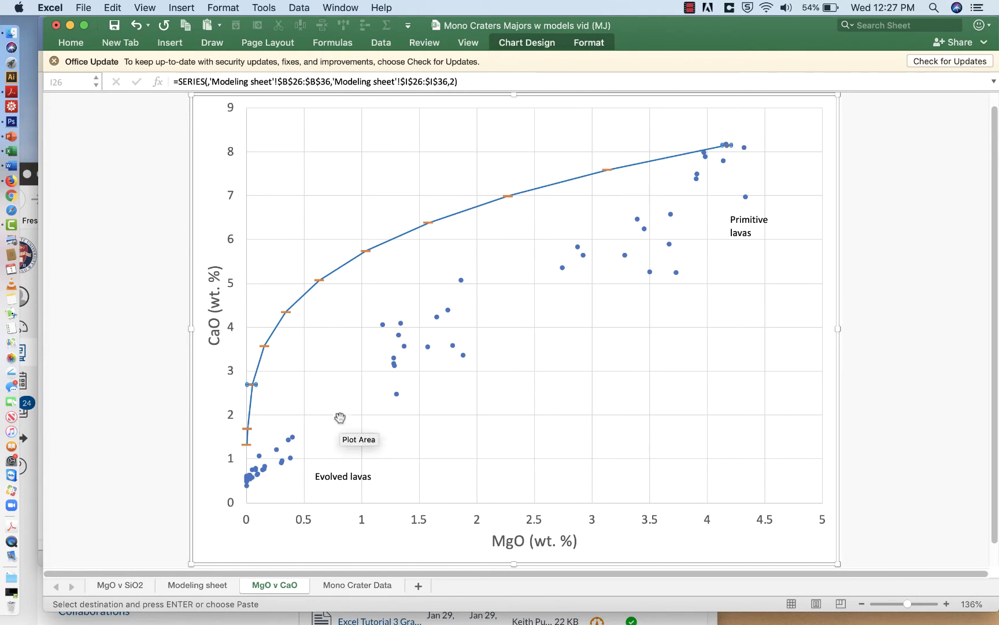
- Compare the model curves with the lava data on the MgO v CaO and MgO v SiO2 charts and review the Modeling sheet
{"action": "left_click", "coordinate": [398, 462]}
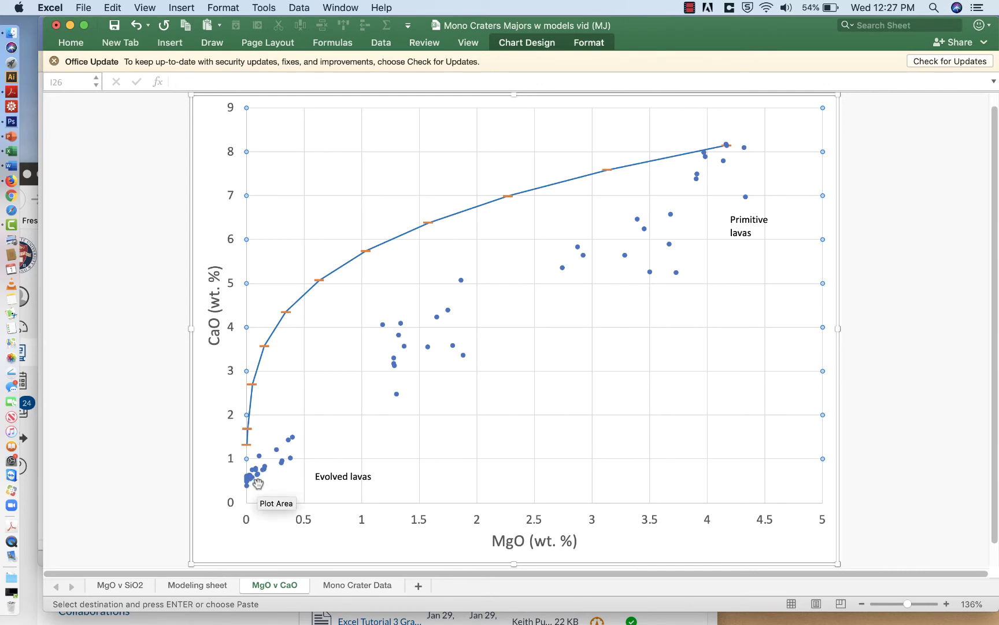
{"action": "left_click", "coordinate": [398, 426]}
{"action": "left_click", "coordinate": [120, 585]}
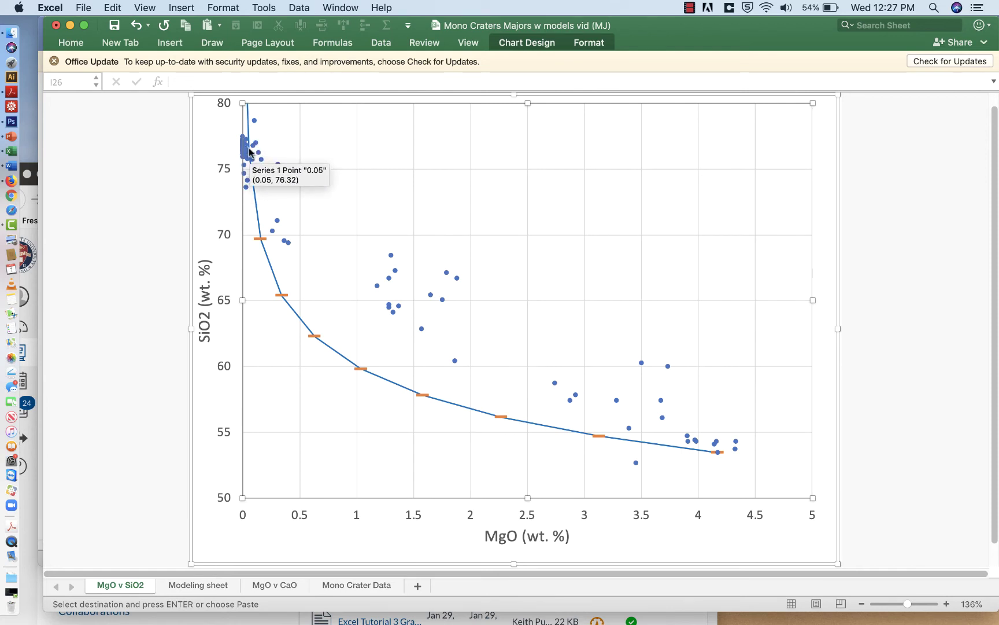
{"action": "left_click", "coordinate": [280, 587]}
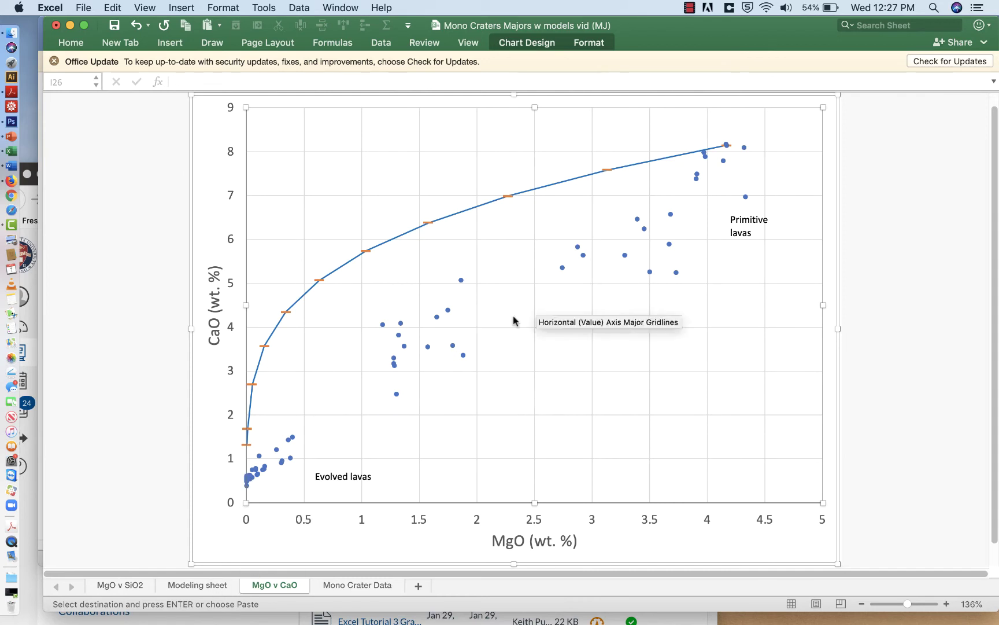
{"action": "left_click", "coordinate": [197, 586]}
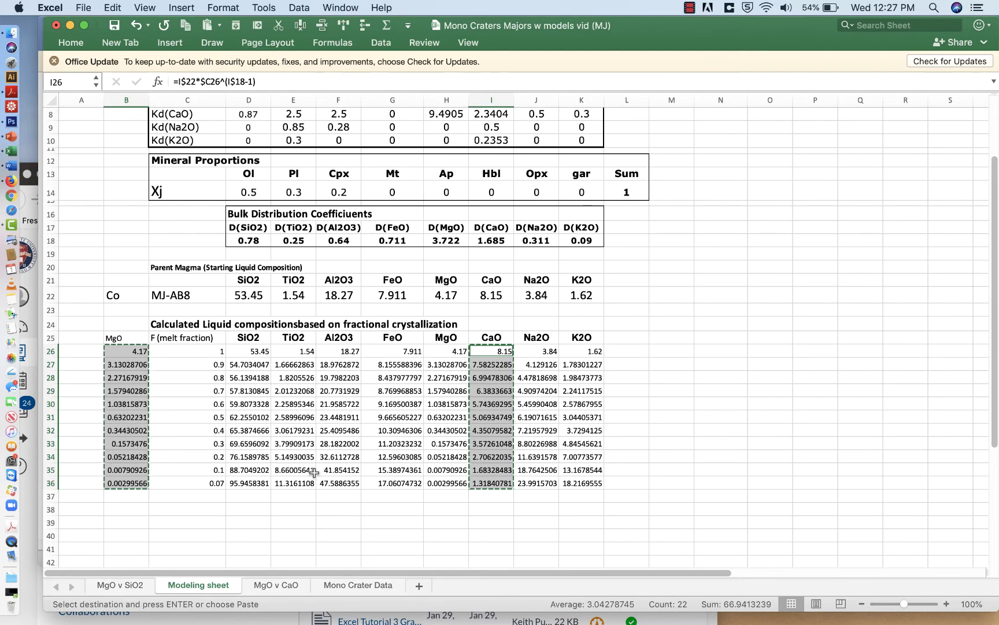
{"action": "left_click", "coordinate": [266, 586]}
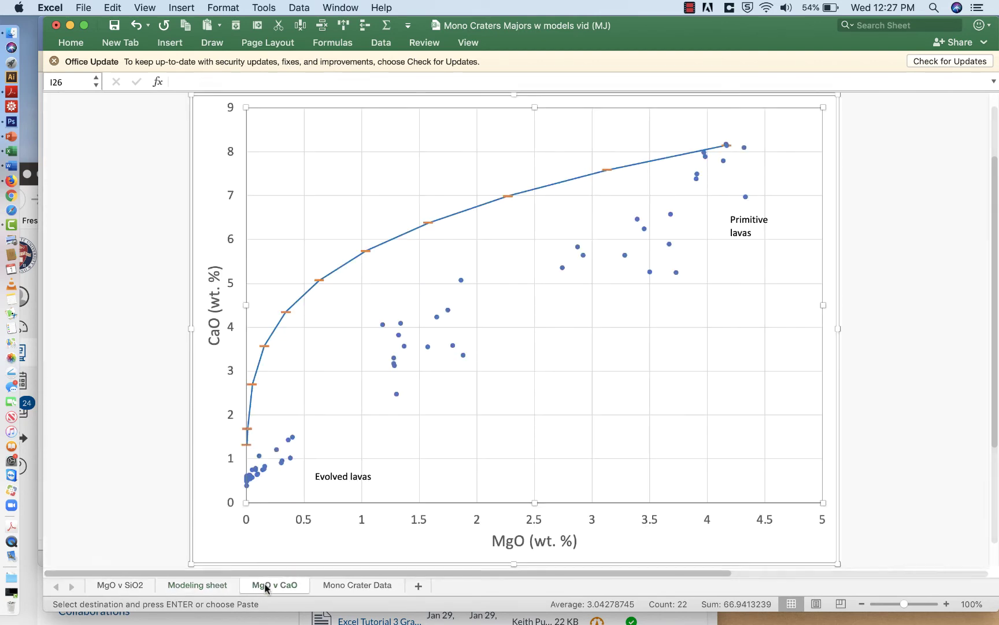
- On the Modeling sheet, set the plagioclase (Pl) mineral proportion in E14 to 0.5
{"action": "left_click", "coordinate": [192, 583]}
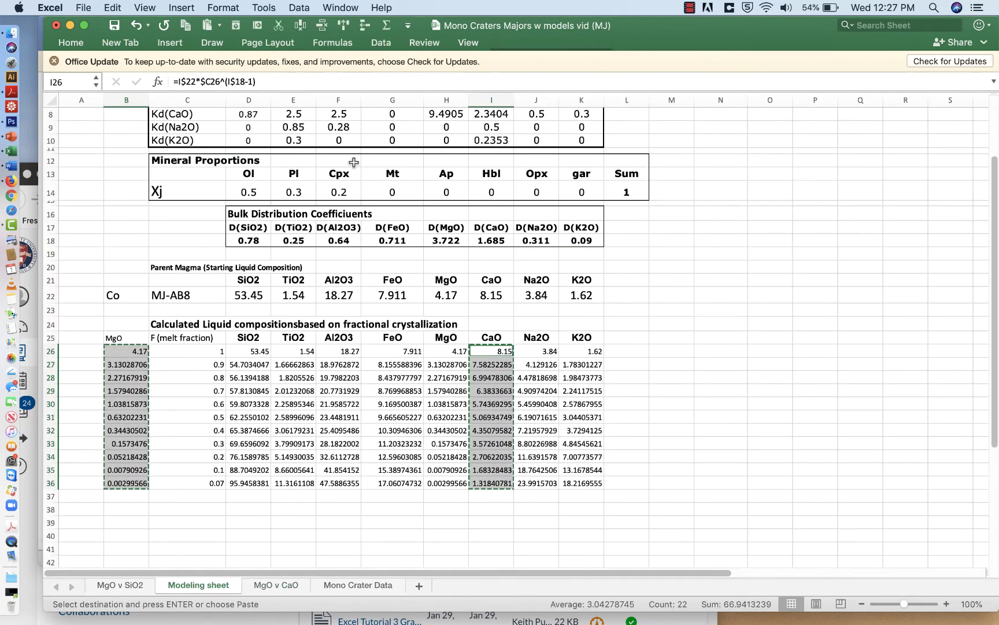
{"action": "left_click", "coordinate": [298, 193]}
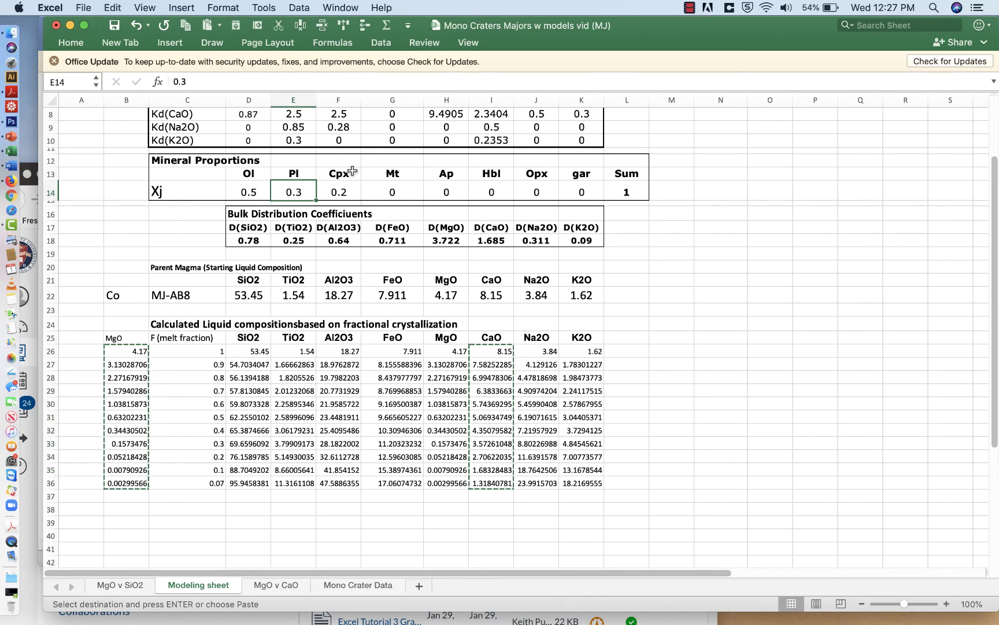
{"action": "type", "text": "."}
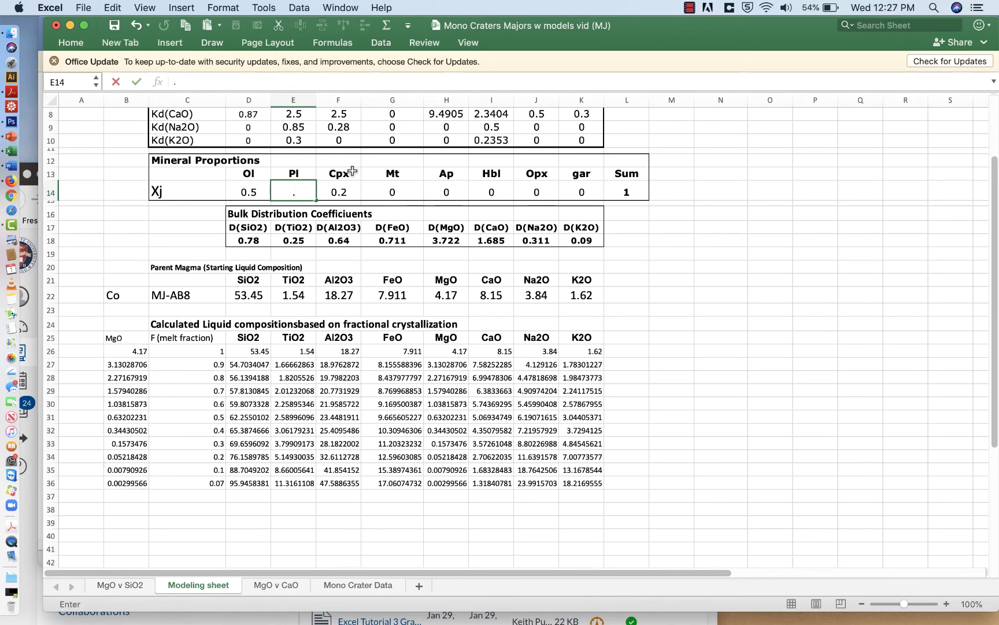
{"action": "type", "text": "5"}
{"action": "key", "text": "Return"}
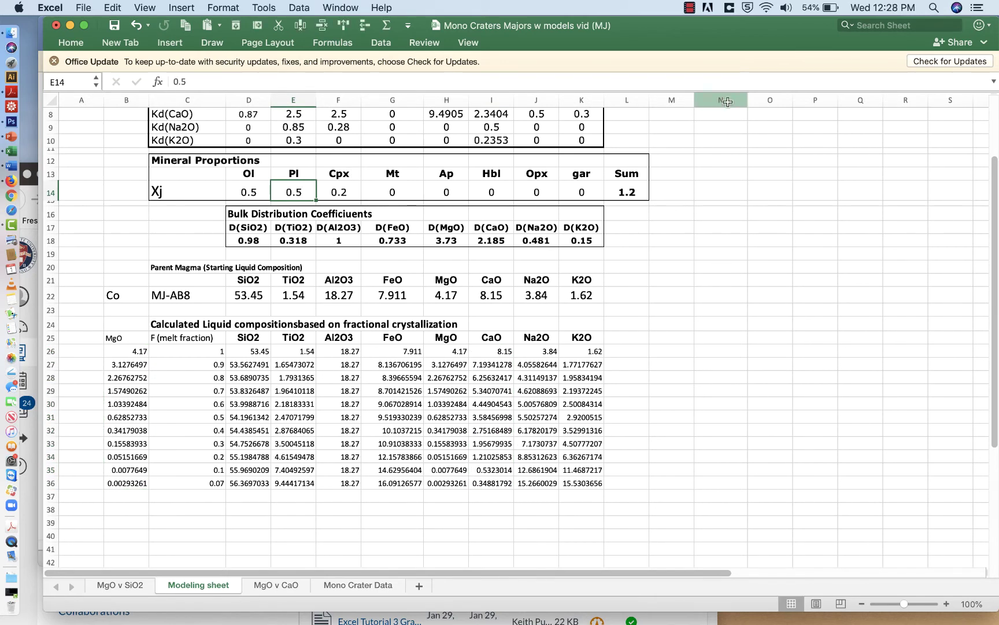
- Try a Cpx proportion of 0 in F14 and check the model curve on the MgO v CaO chart
{"action": "left_click", "coordinate": [345, 189]}
{"action": "type", "text": "0"}
{"action": "key", "text": "Return"}
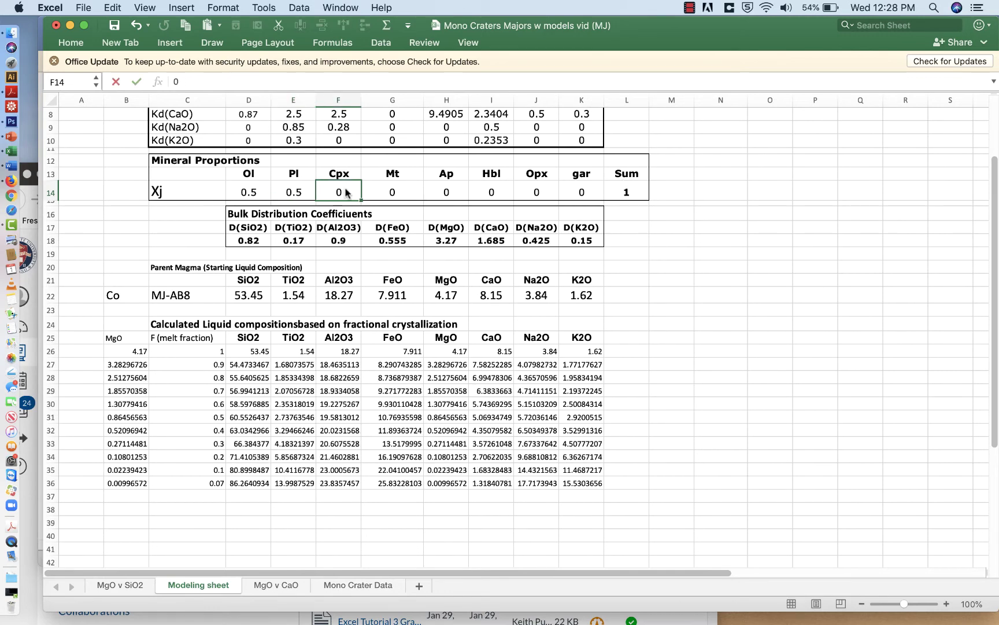
{"action": "left_click", "coordinate": [284, 584]}
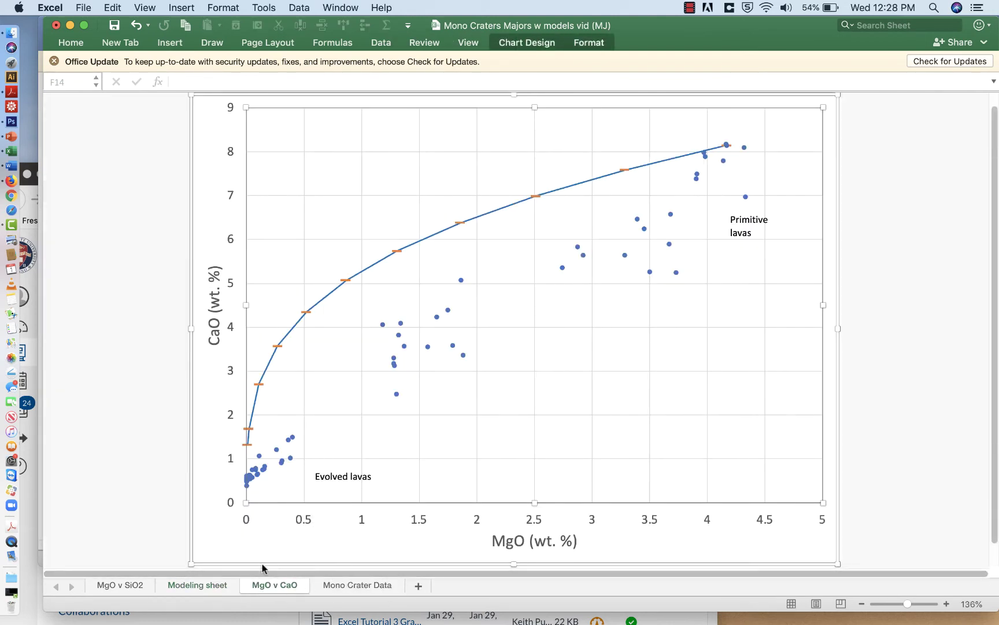
- On the Modeling sheet, set the Cpx proportion in F14 back to 0.2
{"action": "left_click", "coordinate": [198, 585]}
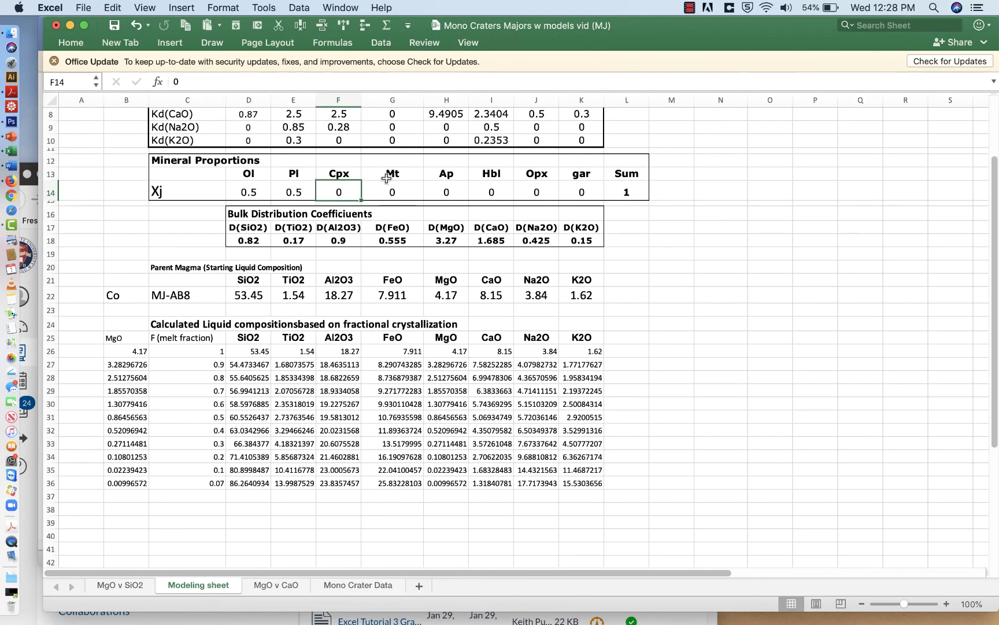
{"action": "type", "text": ".2"}
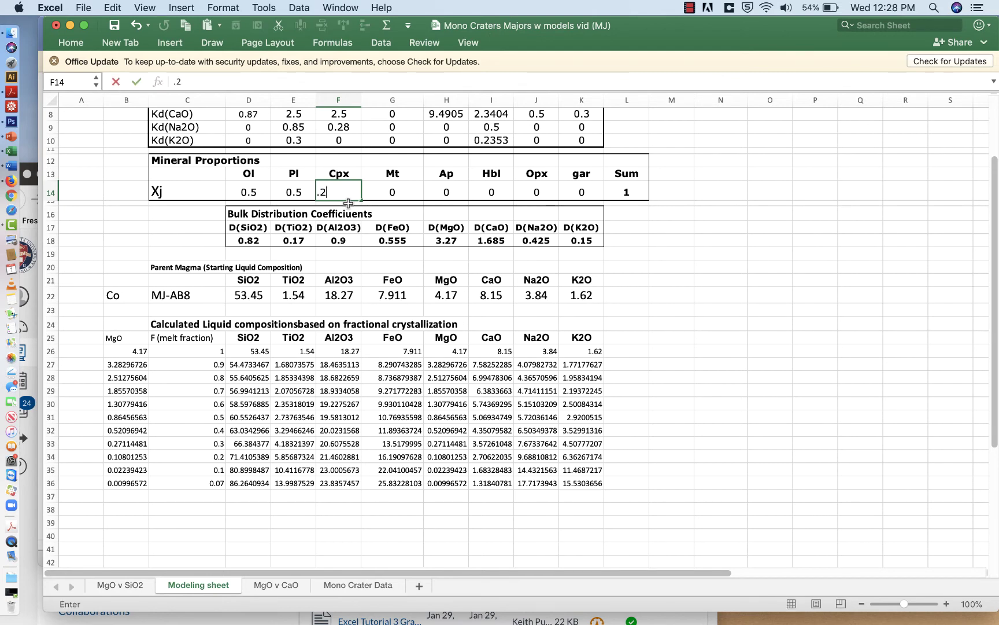
{"action": "key", "text": "Return"}
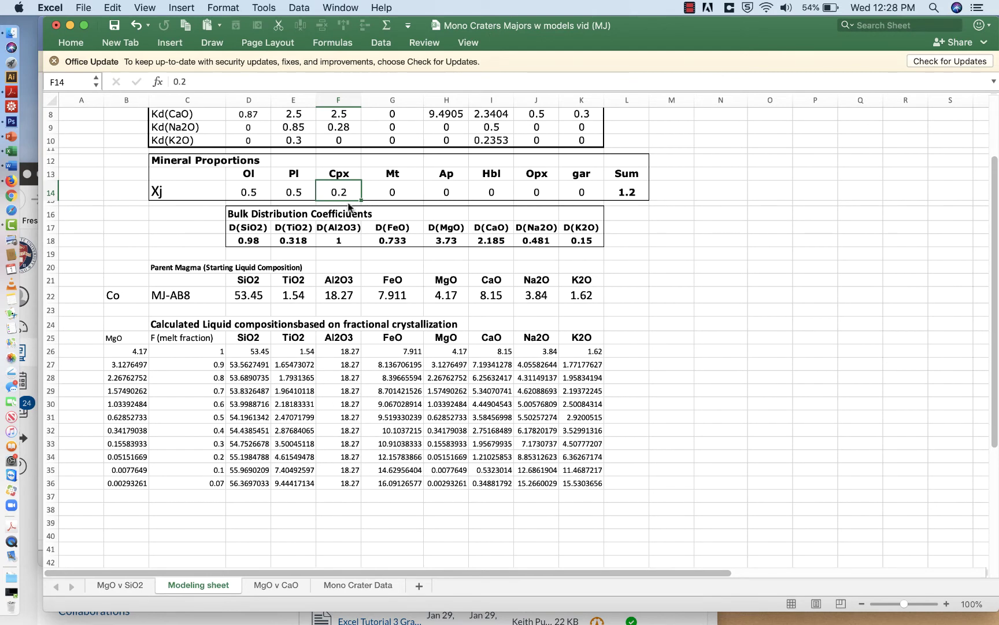
- Set the olivine (Ol) proportion in D14 to 0.3 and check the model curve on the MgO v CaO chart
{"action": "left_click", "coordinate": [250, 192]}
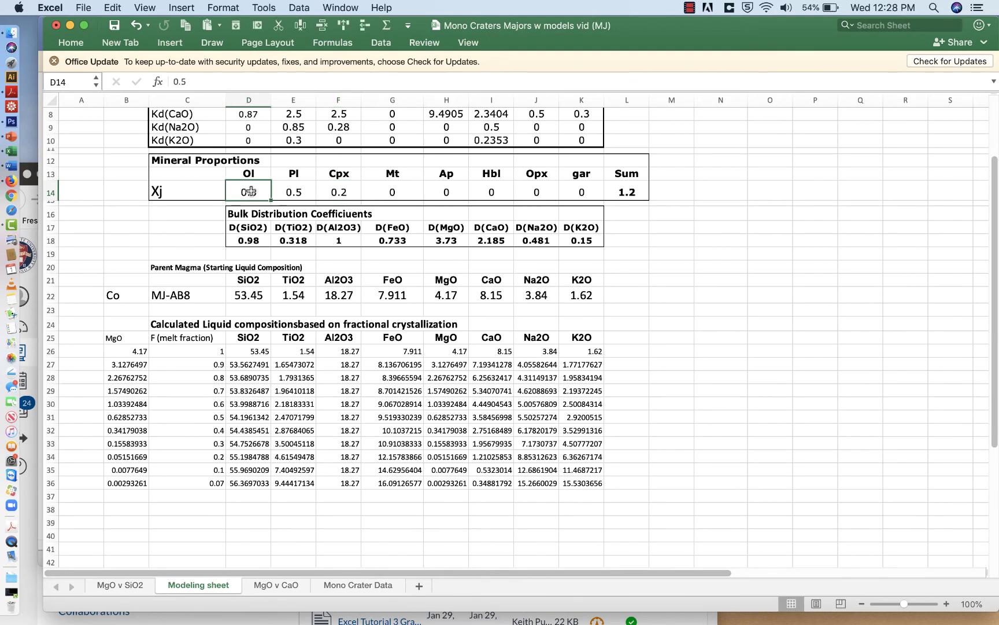
{"action": "double_click", "coordinate": [250, 191]}
{"action": "type", "text": ".3"}
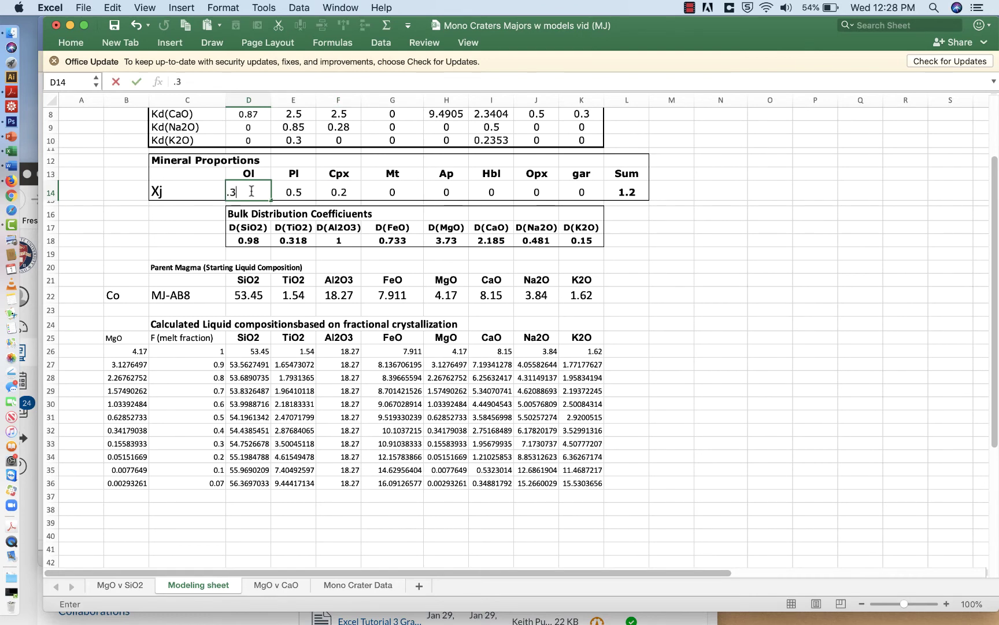
{"action": "key", "text": "Return"}
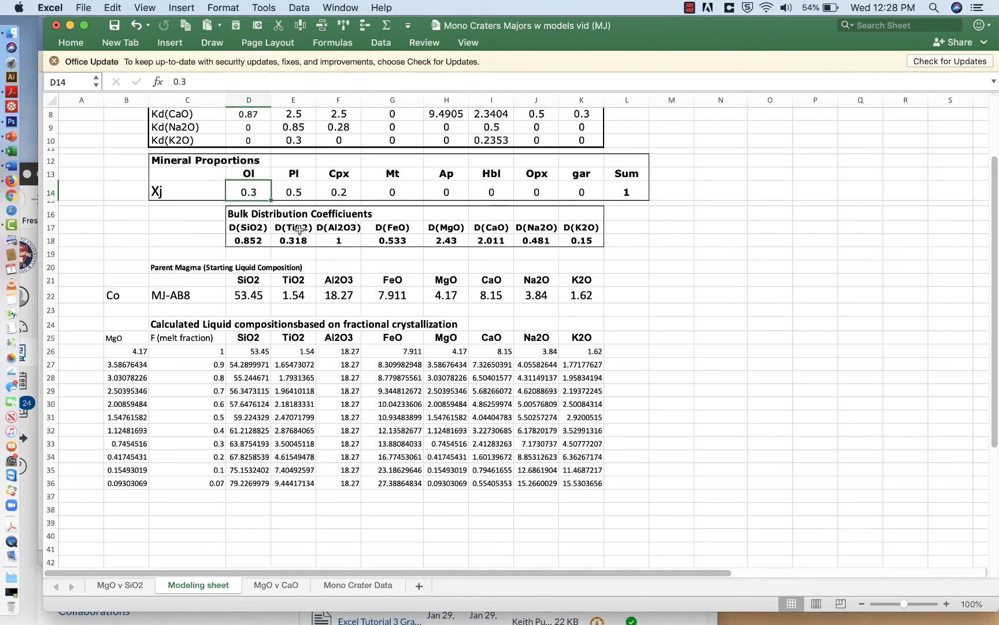
{"action": "left_click", "coordinate": [284, 582]}
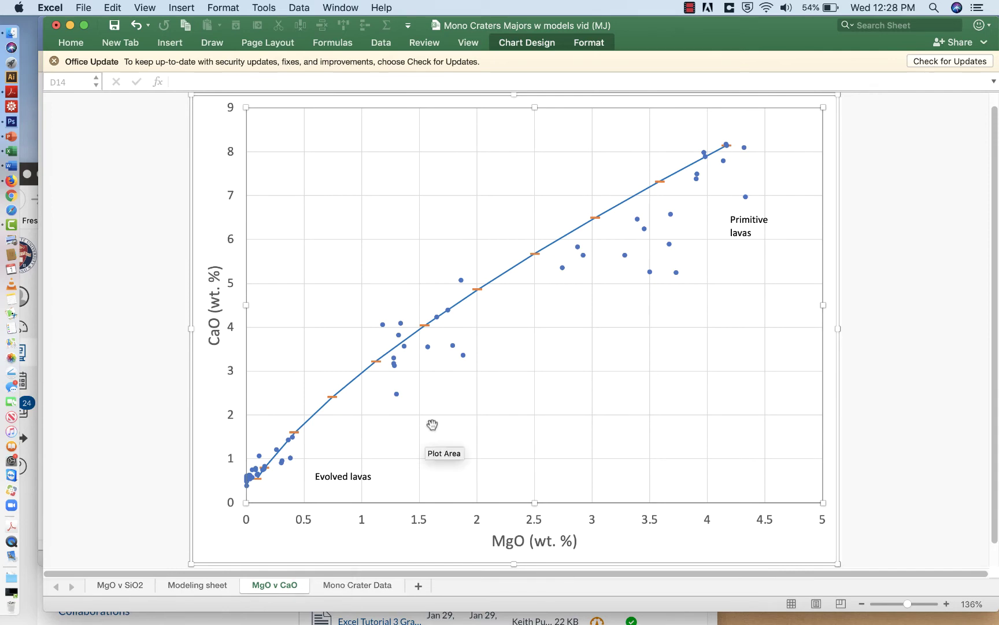
- Undo the mineral proportion changes on the Modeling sheet, and inspect D(CaO) in I18 and the MgO v CaO curve for comparison
{"action": "left_click", "coordinate": [217, 586]}
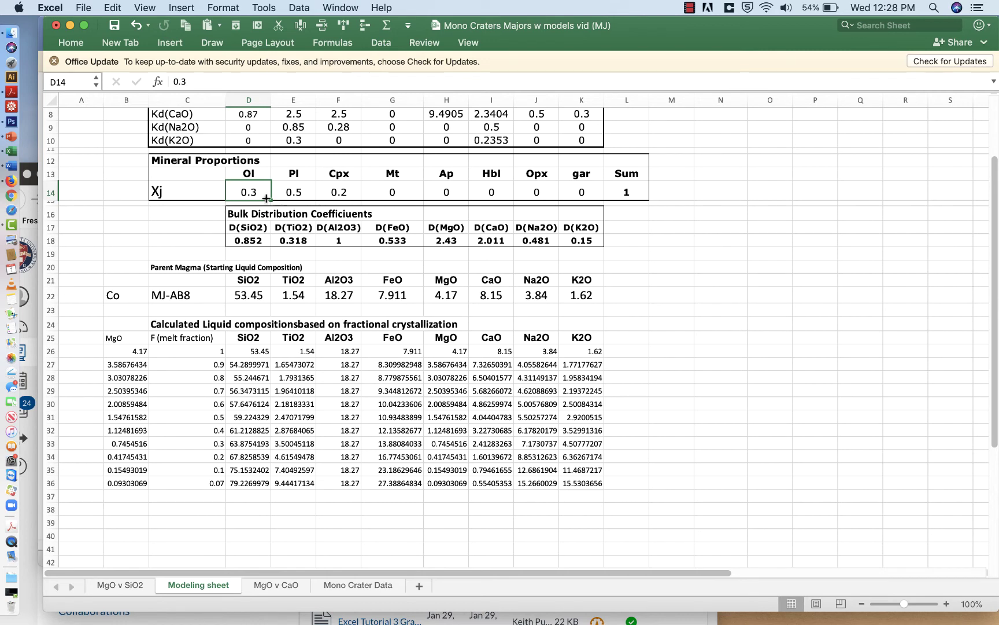
{"action": "left_click", "coordinate": [134, 24]}
{"action": "left_click", "coordinate": [134, 25]}
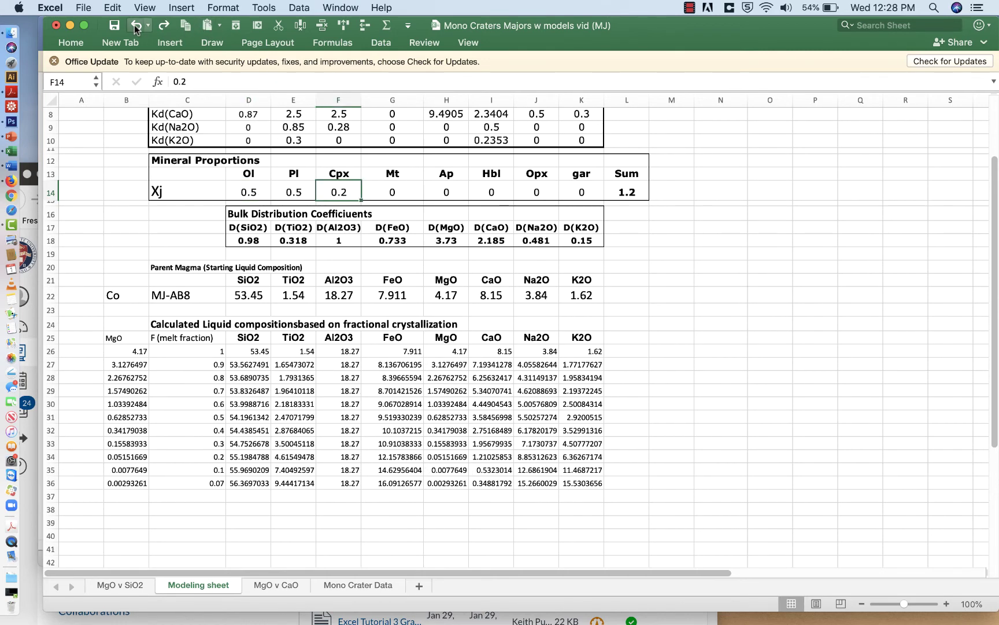
{"action": "left_click", "coordinate": [134, 25]}
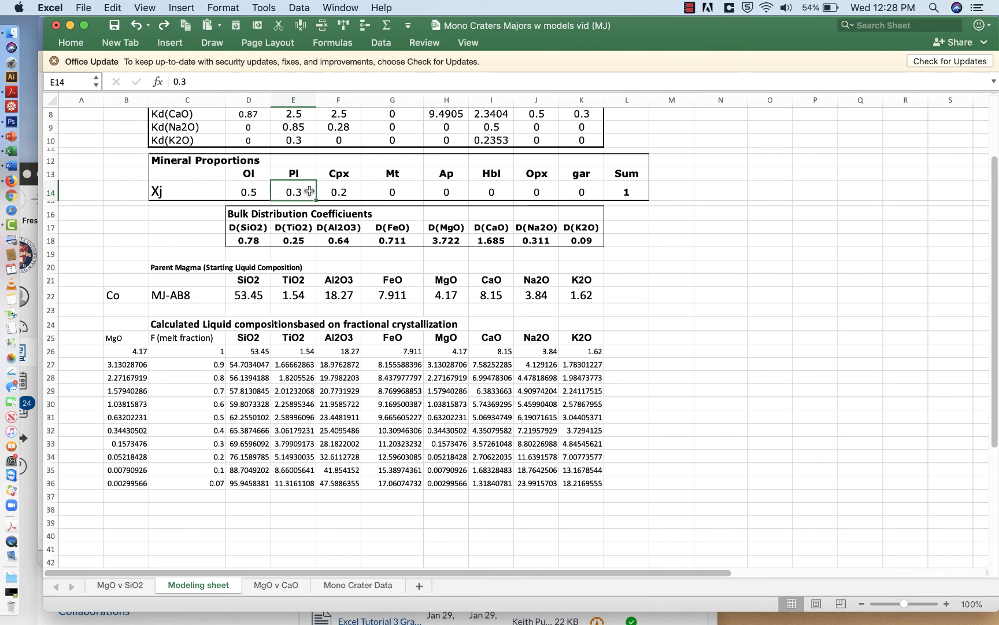
{"action": "left_click", "coordinate": [498, 242]}
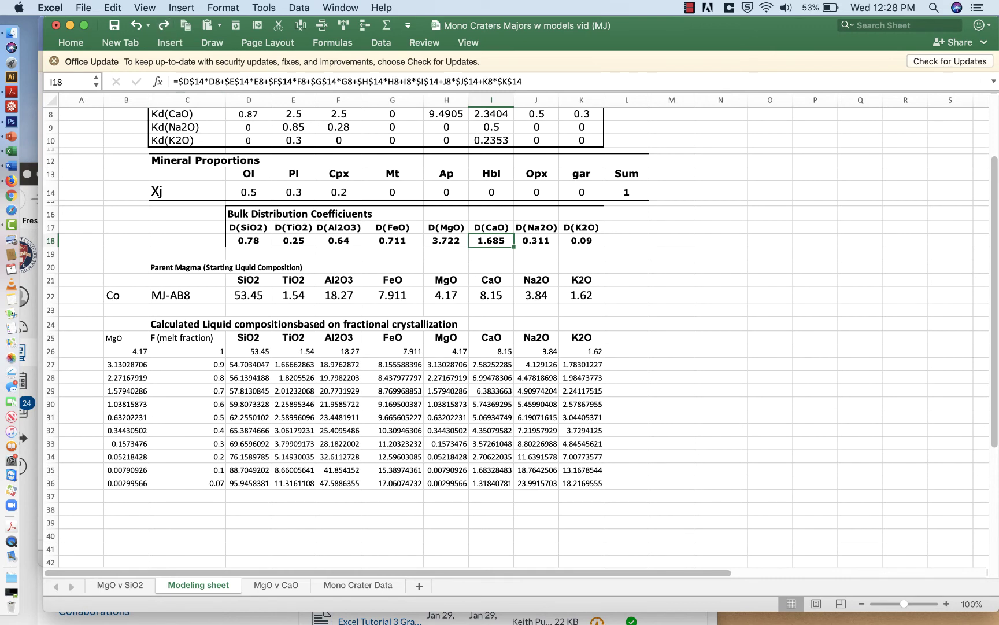
{"action": "left_click", "coordinate": [276, 585]}
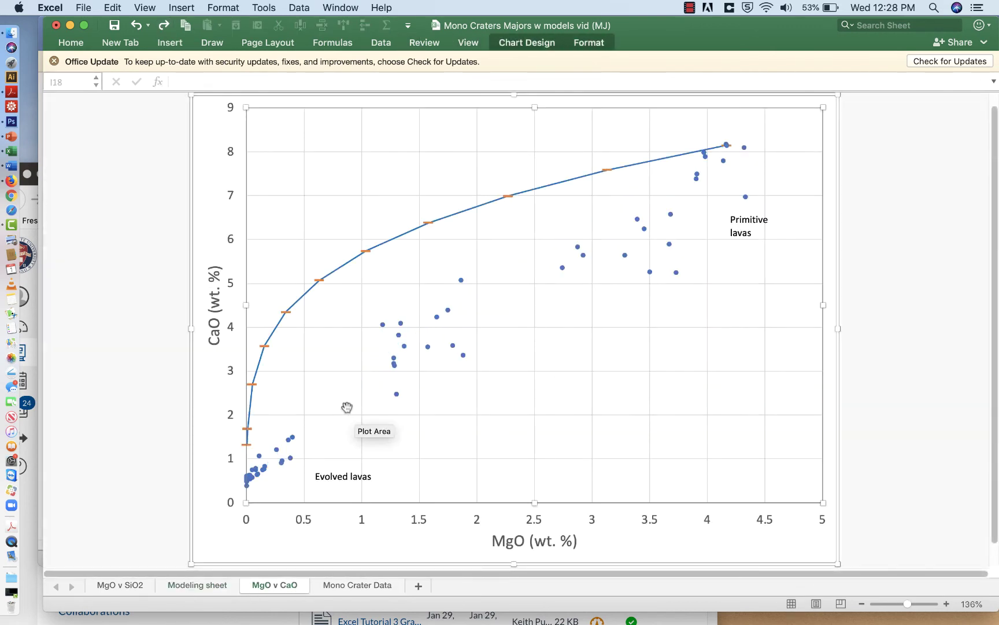
- Redo the mineral proportion changes on the Modeling sheet so that Ol is 0.3, Pl 0.5 and Cpx 0.2
{"action": "left_click", "coordinate": [215, 585]}
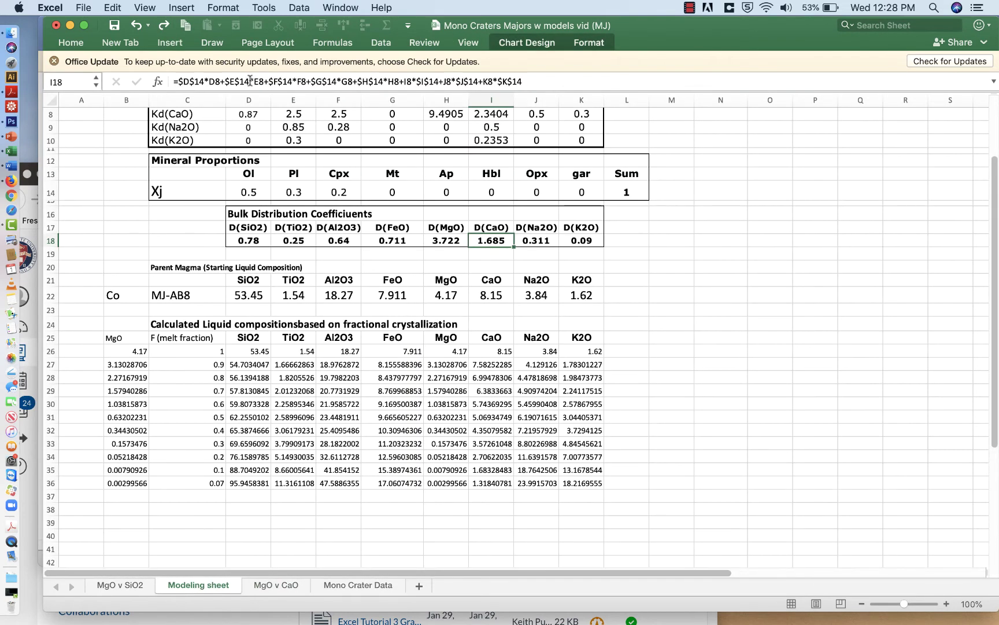
{"action": "left_click", "coordinate": [163, 27]}
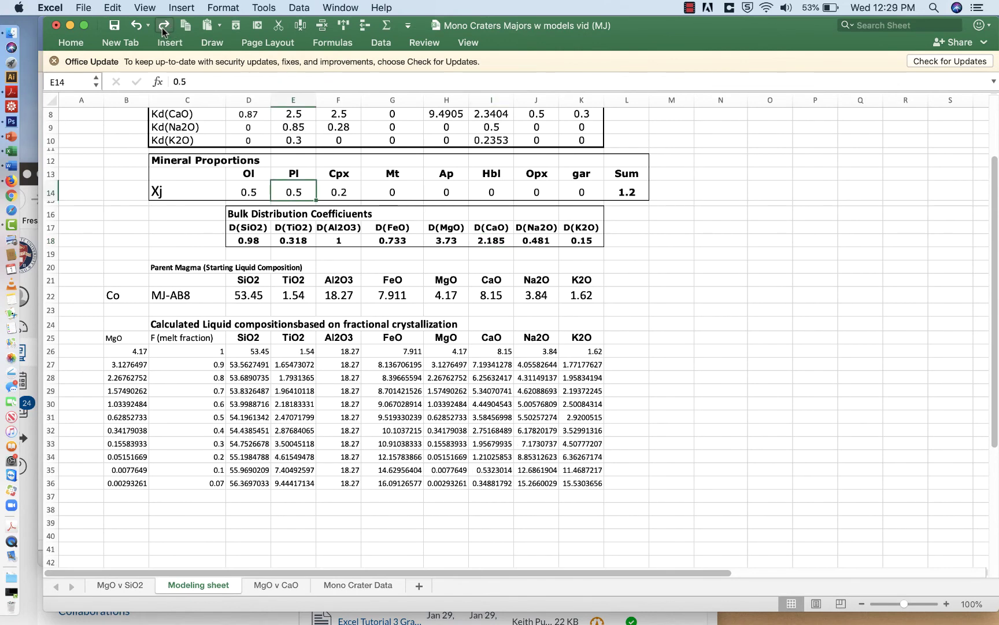
{"action": "left_click", "coordinate": [163, 27]}
{"action": "left_click", "coordinate": [163, 27]}
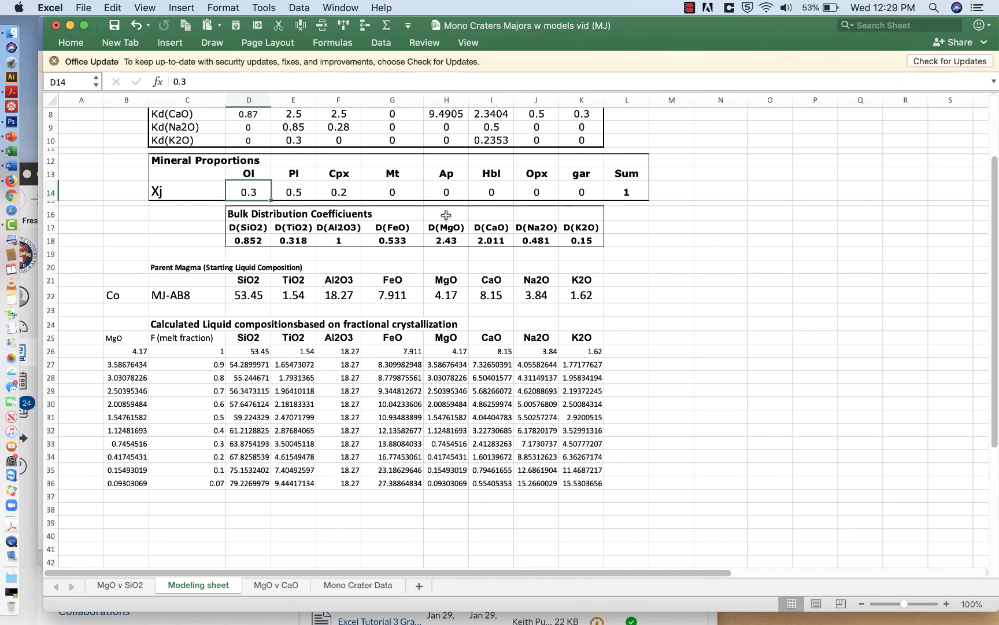
- Inspect the D(CaO) formula in I18 and compare the model fit on the MgO v CaO and MgO v SiO2 charts with the calculated liquid compositions
{"action": "left_click", "coordinate": [502, 240]}
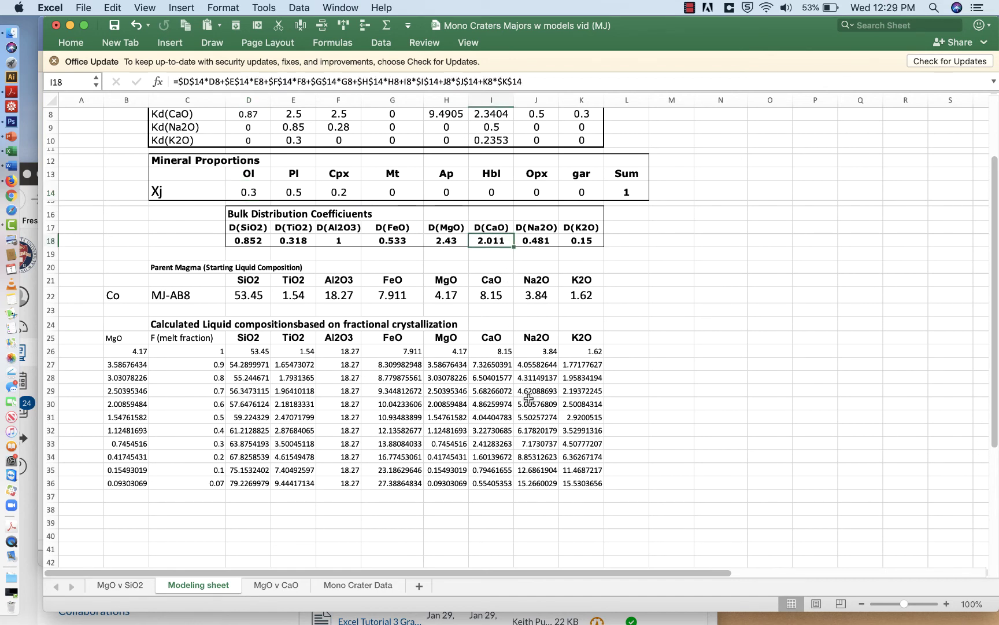
{"action": "left_click", "coordinate": [277, 586]}
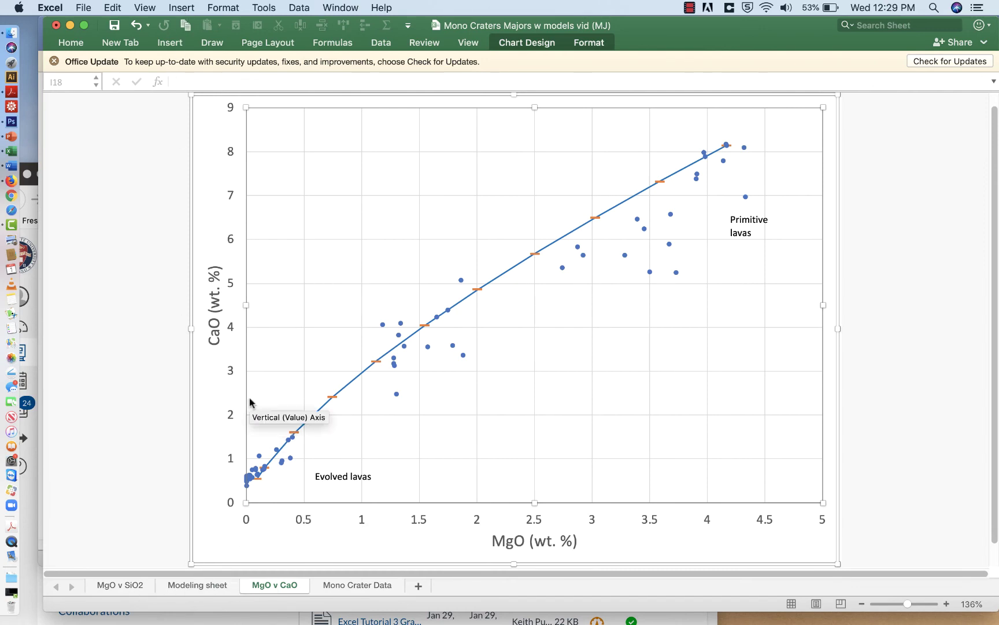
{"action": "left_click", "coordinate": [181, 586]}
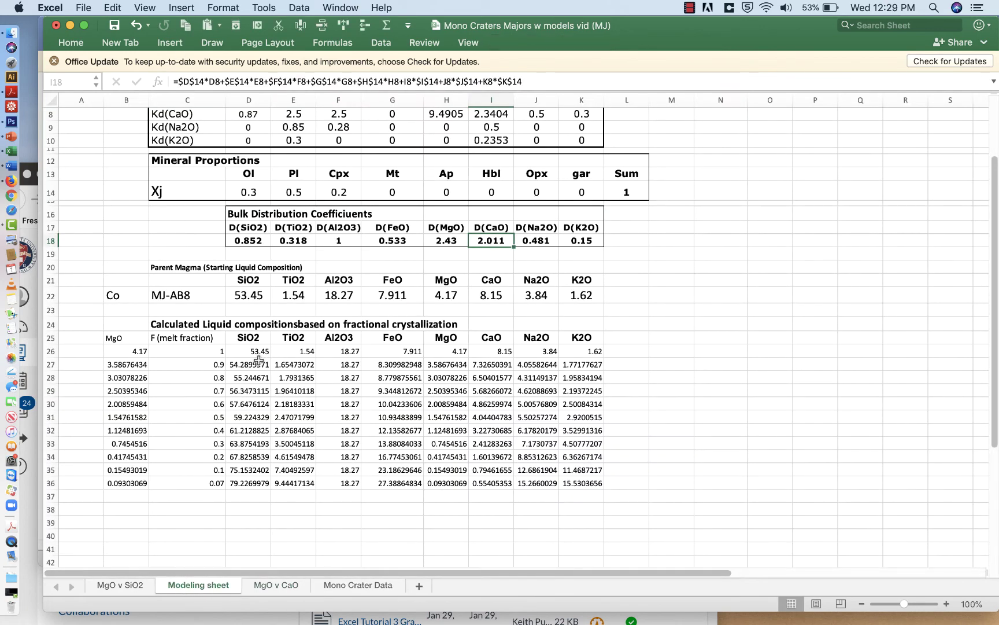
{"action": "left_click", "coordinate": [130, 586]}
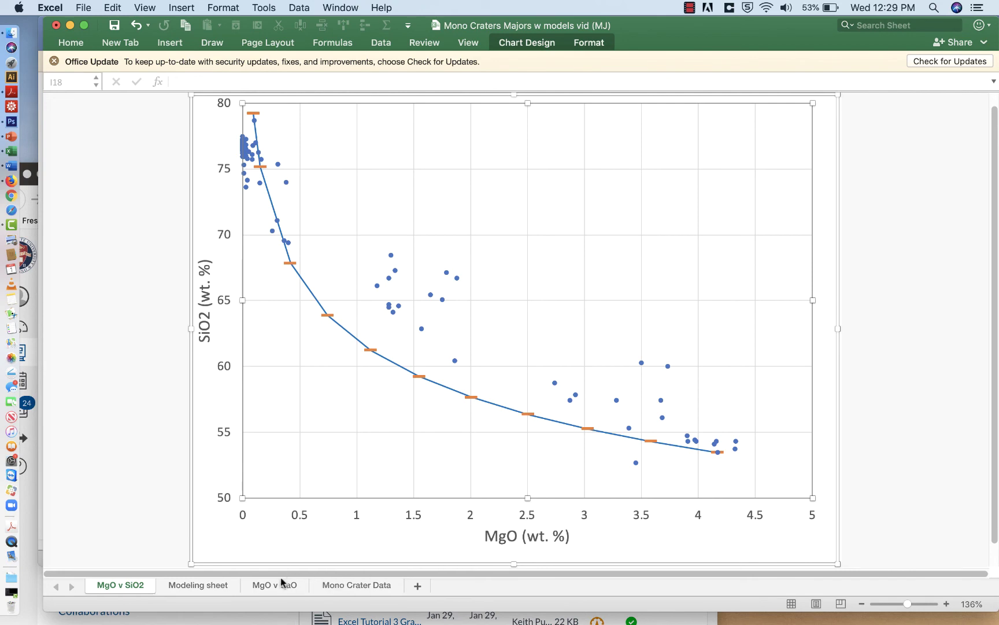
{"action": "left_click", "coordinate": [220, 587]}
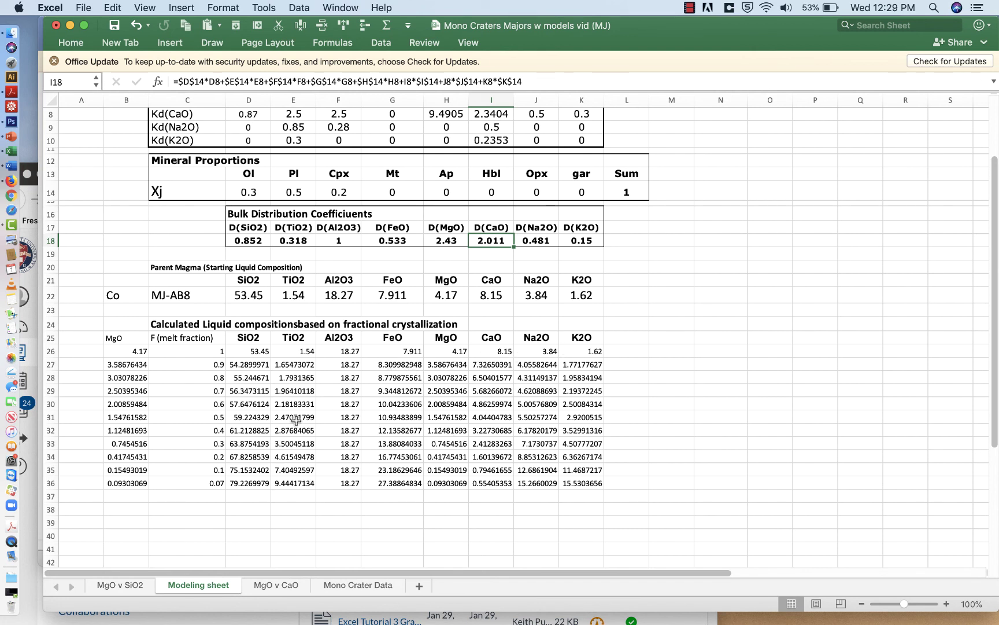
{"action": "left_click", "coordinate": [280, 584]}
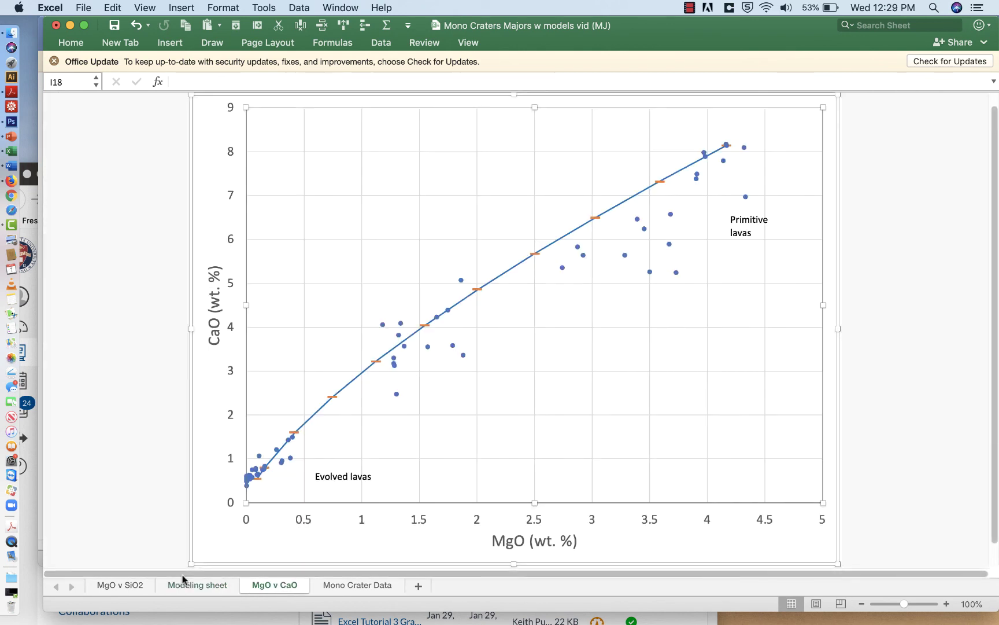
{"action": "left_click", "coordinate": [131, 586]}
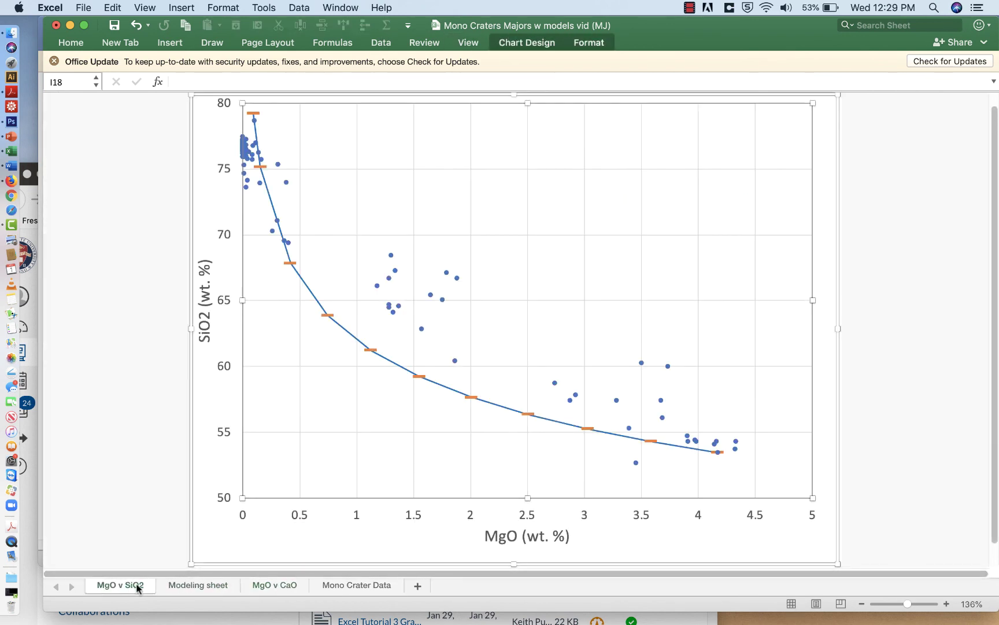
{"action": "left_click", "coordinate": [194, 586]}
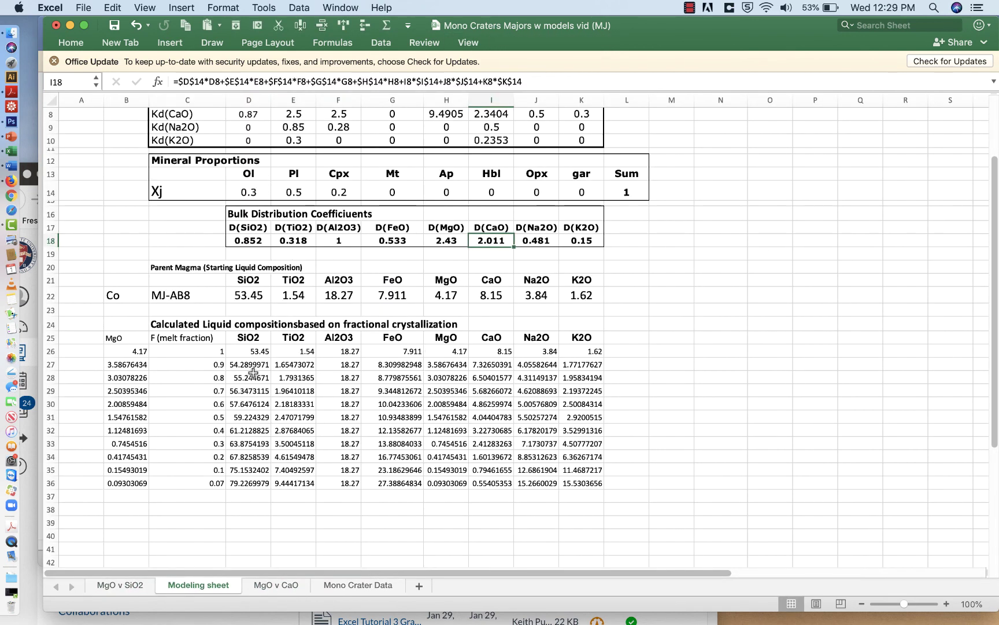
{"action": "left_click", "coordinate": [283, 584]}
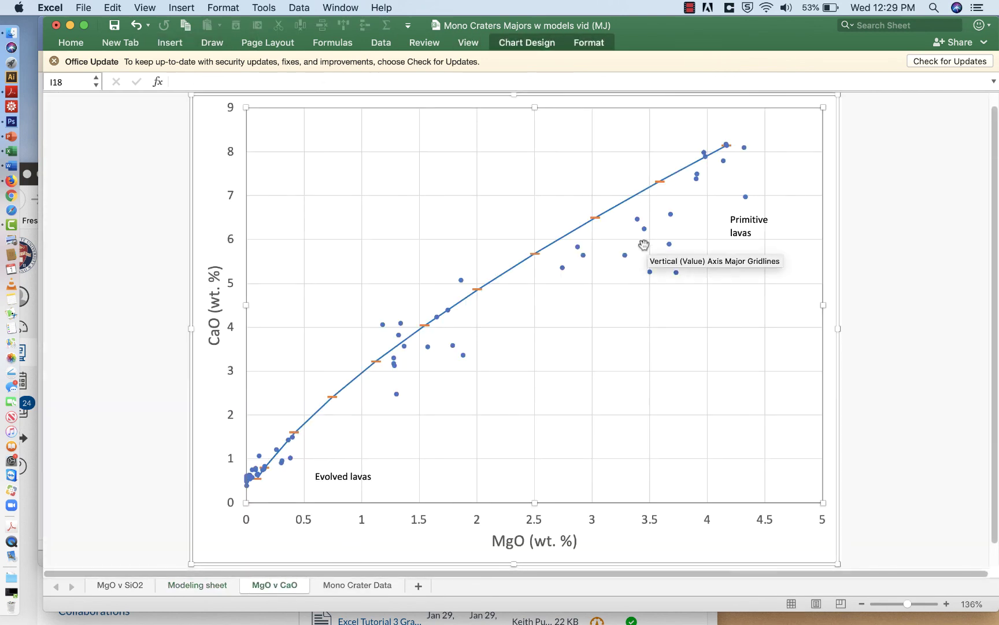
{"action": "left_click", "coordinate": [112, 588]}
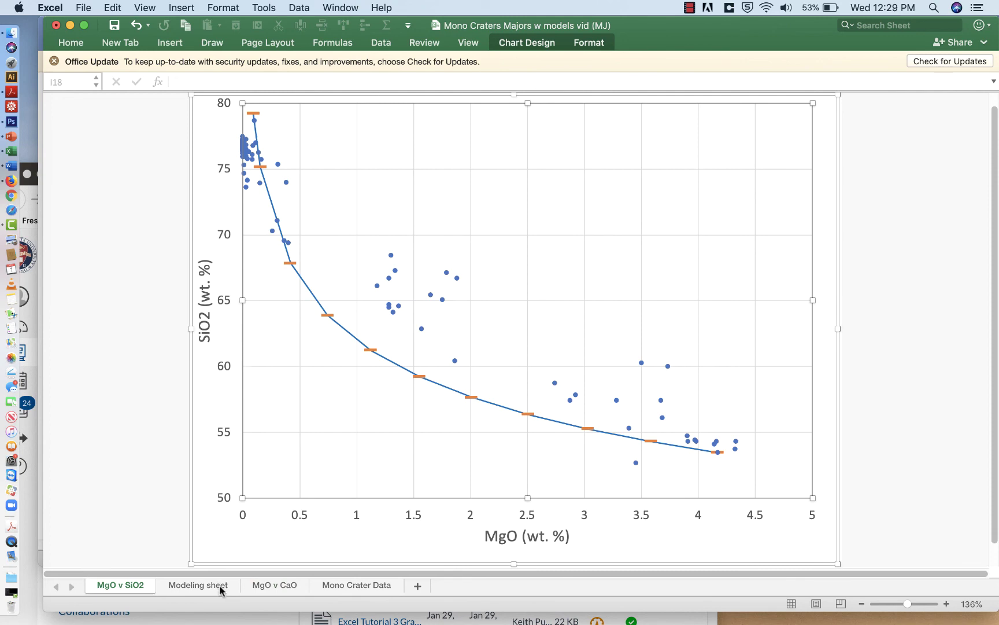
{"action": "left_click", "coordinate": [198, 585]}
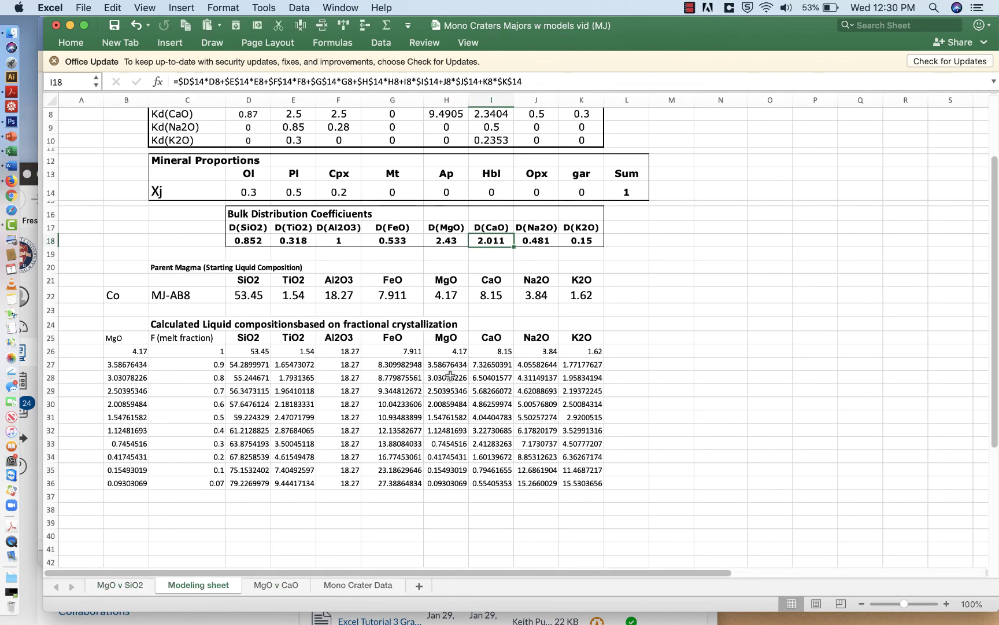